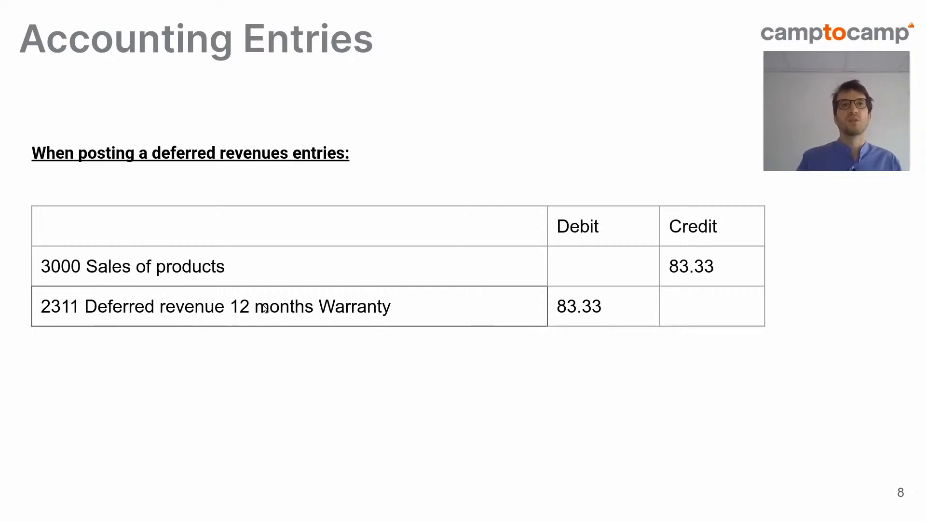
key("Right")
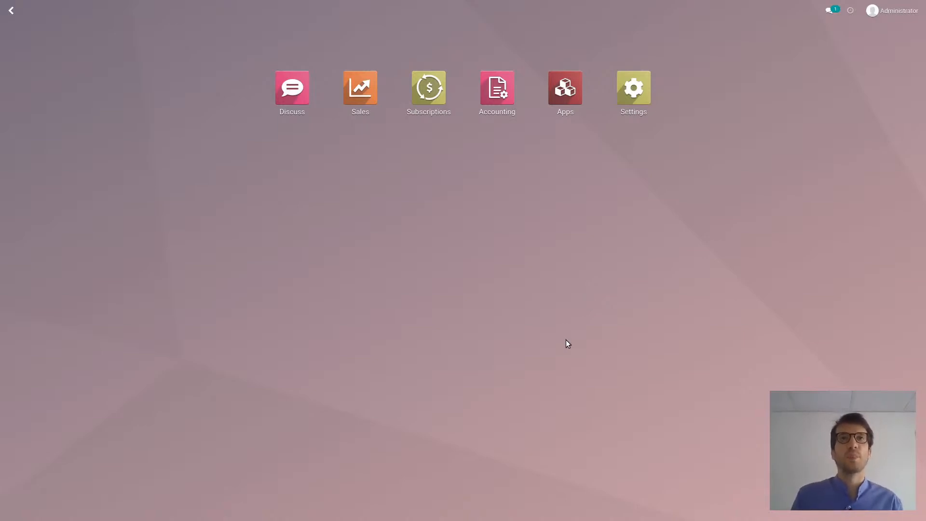
Review the general information of the 12 Months Warranty and Machine products in the Sales app
left_click(357, 100)
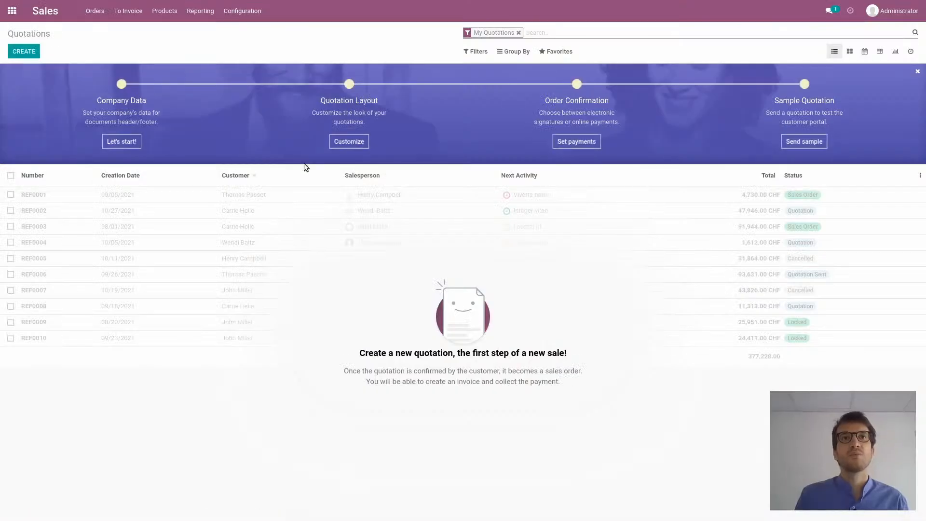
left_click(165, 11)
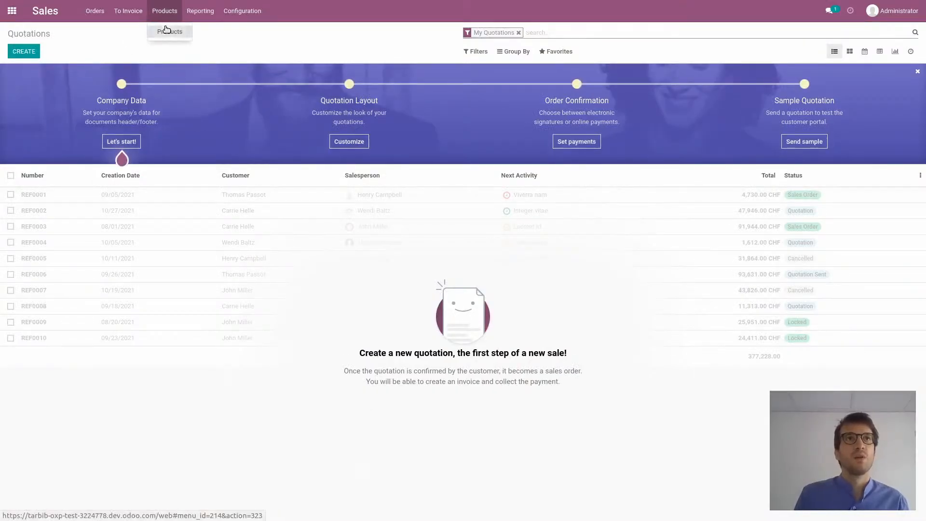
left_click(163, 30)
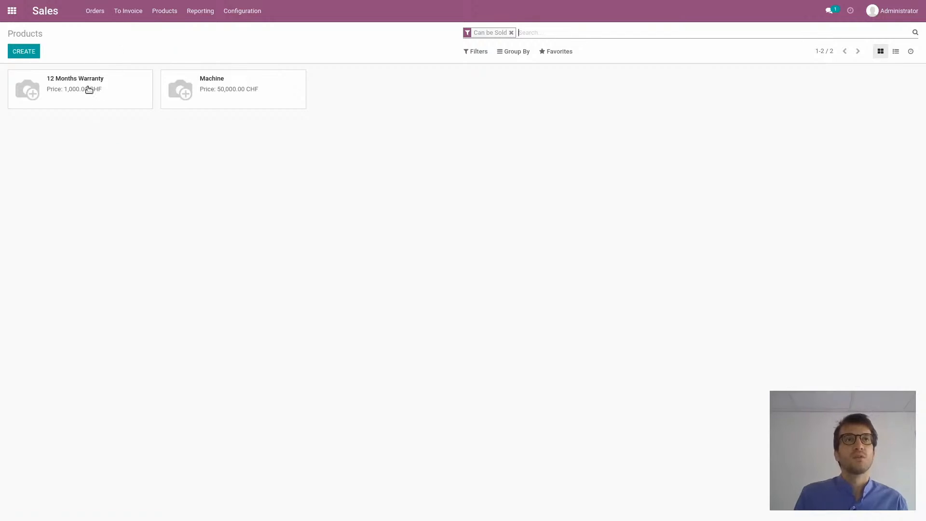
left_click(95, 98)
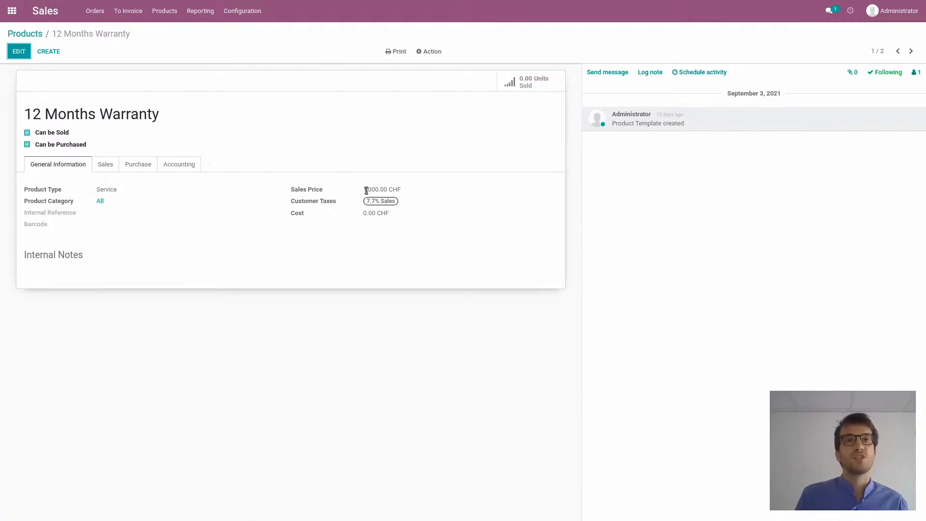
left_click(36, 37)
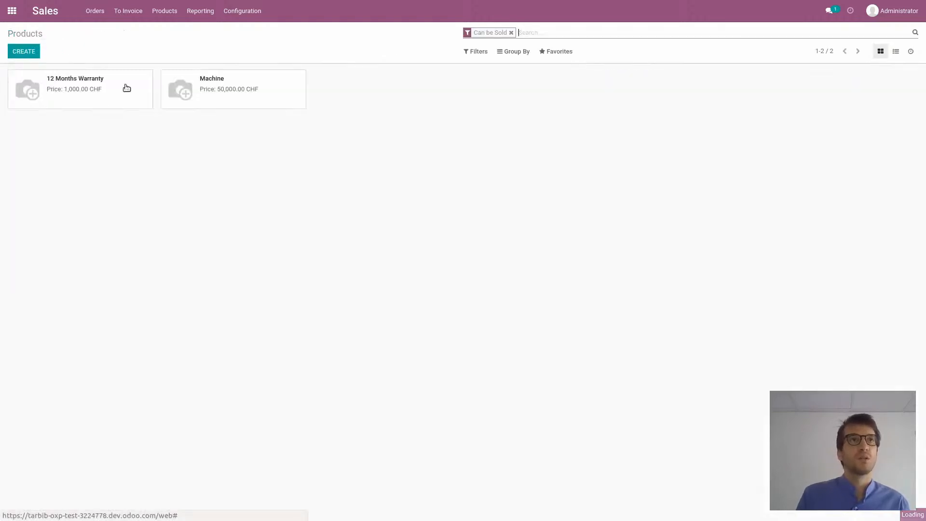
left_click(244, 93)
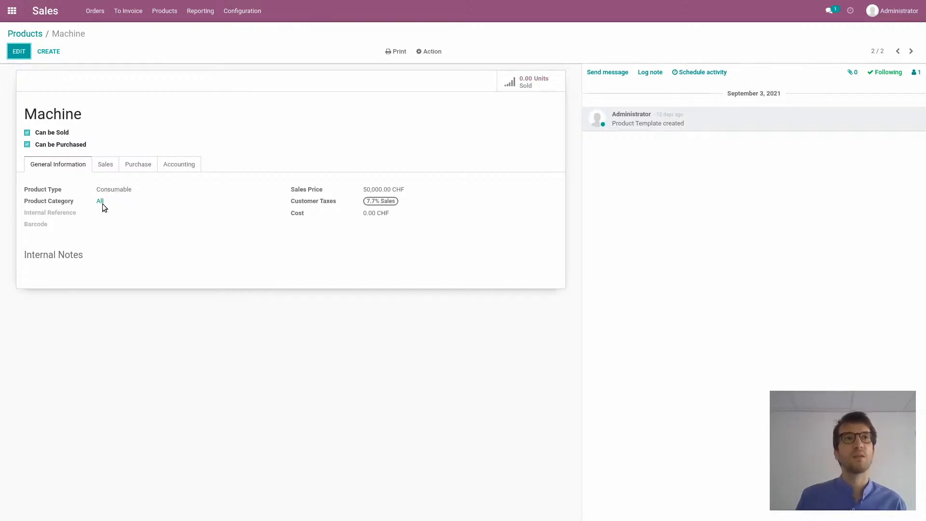
Create a subscription template named "12 Months Subscription" in the Subscriptions app
left_click(12, 10)
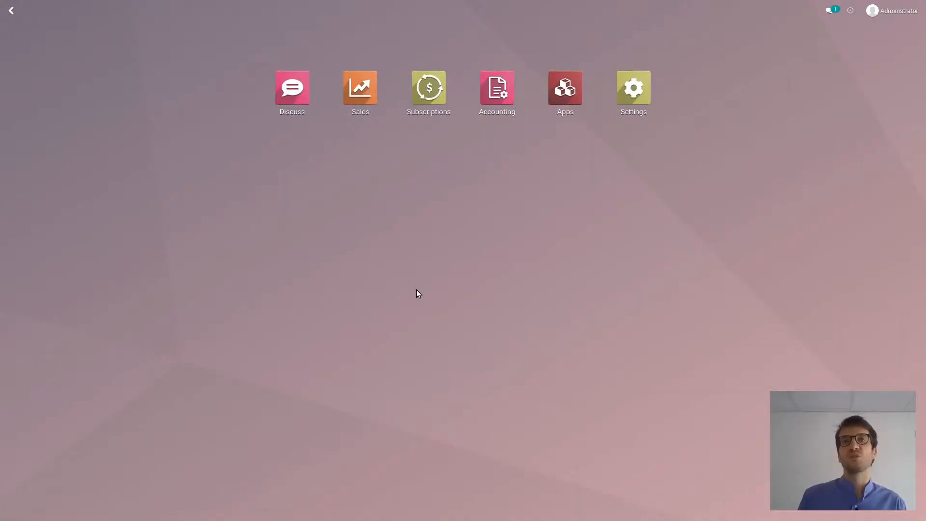
left_click(429, 88)
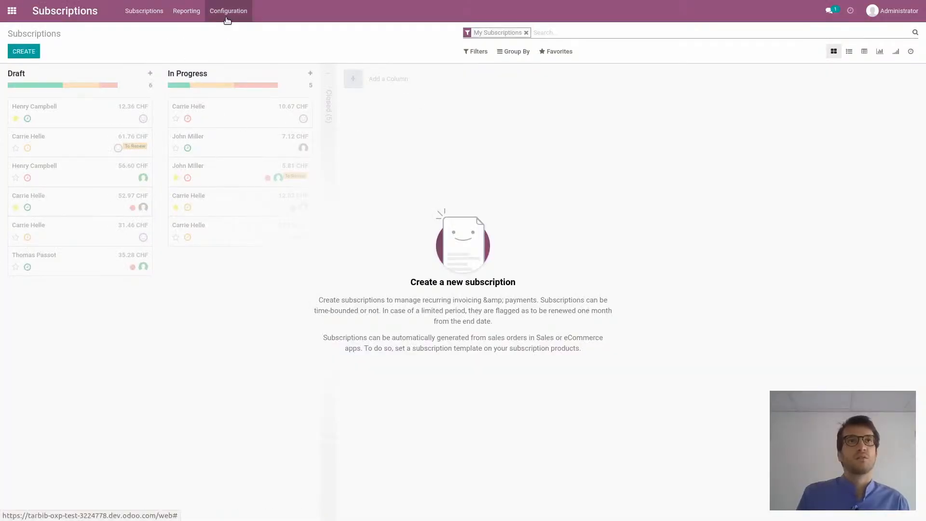
left_click(225, 20)
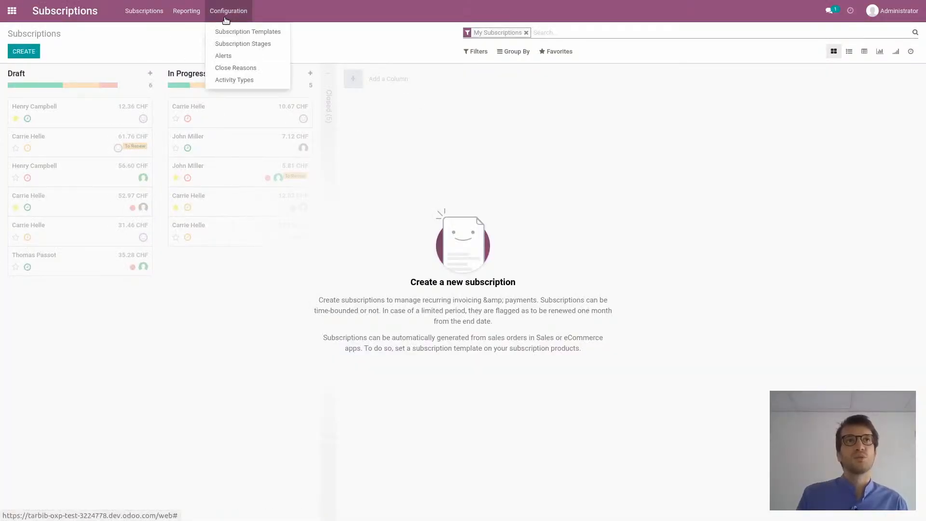
left_click(237, 31)
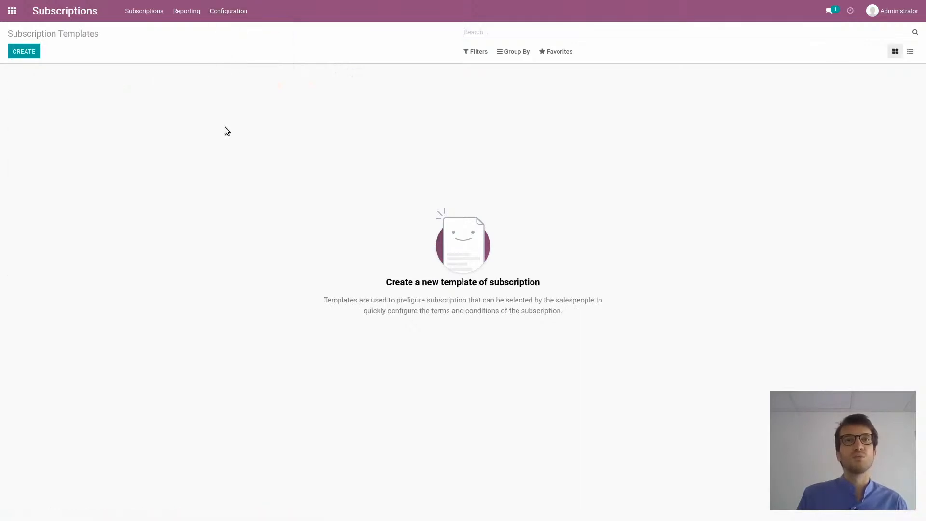
left_click(31, 52)
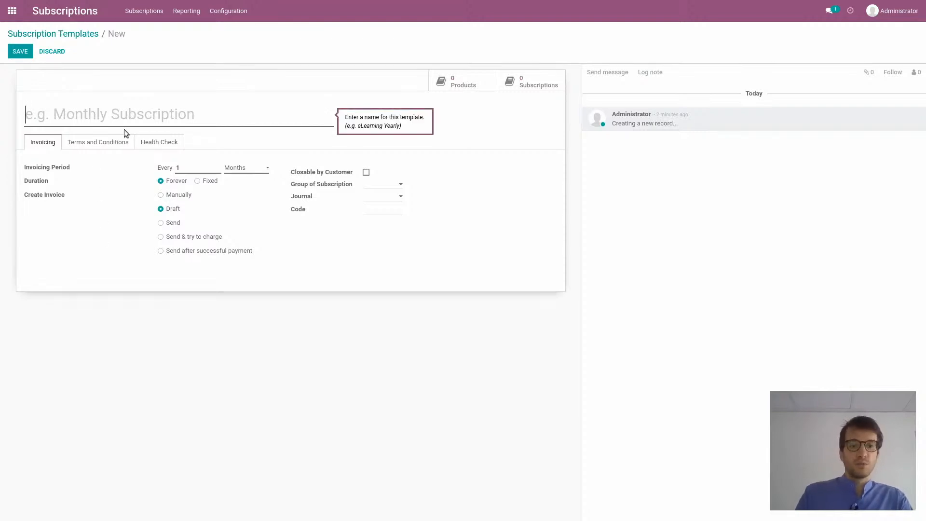
type("12 Months ")
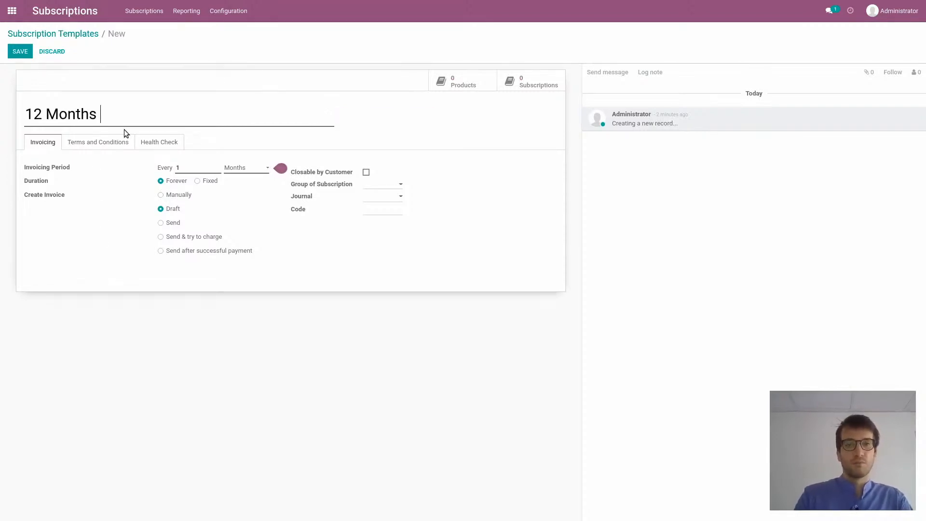
type("Subscription")
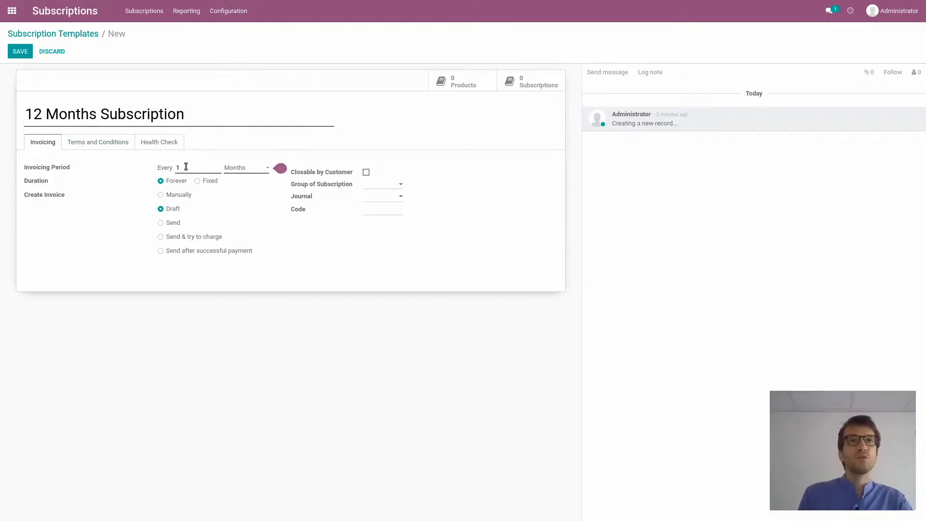
type("2")
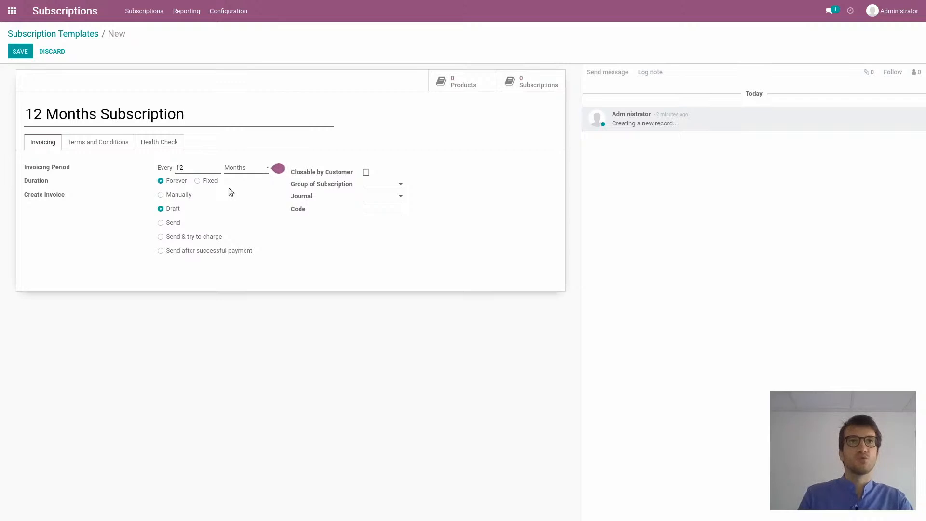
Set the template to invoice every 12 months for a fixed duration of 1 period with manual invoice creation, and save it
left_click(208, 182)
left_click(200, 195)
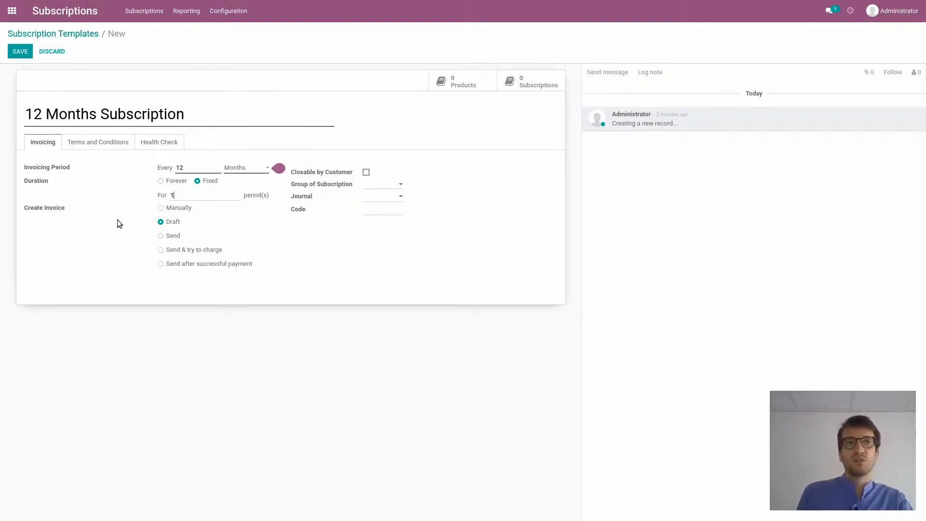
left_click(160, 208)
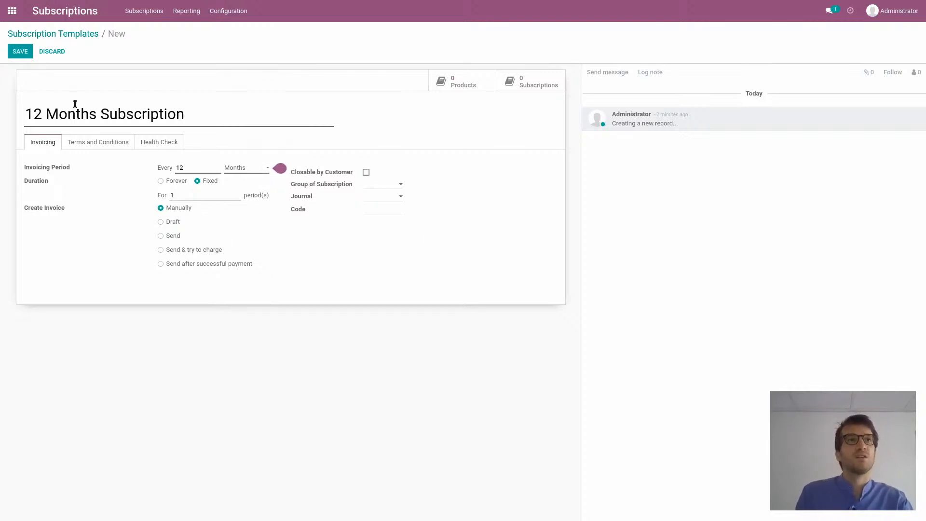
left_click(20, 51)
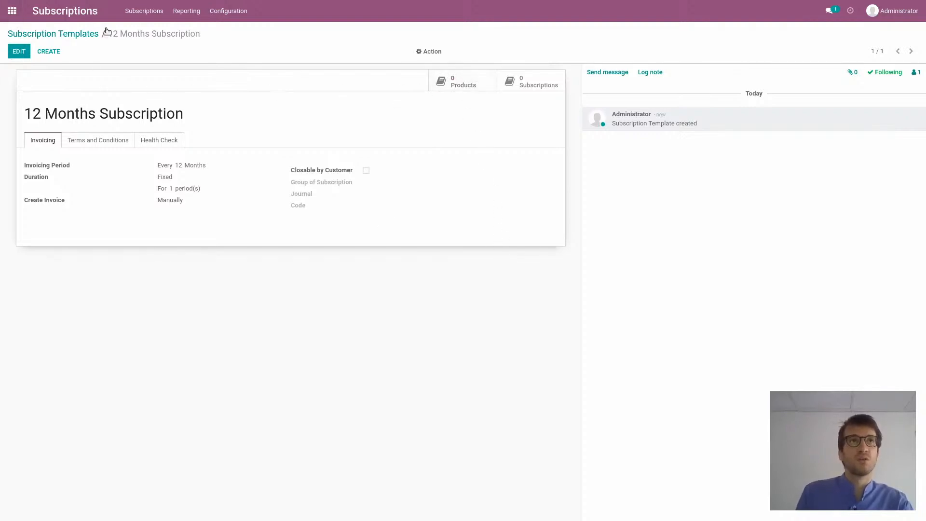
Show the subscription products list without its default filter and open the 12 Months Warranty product
left_click(222, 15)
mouse_move(144, 10)
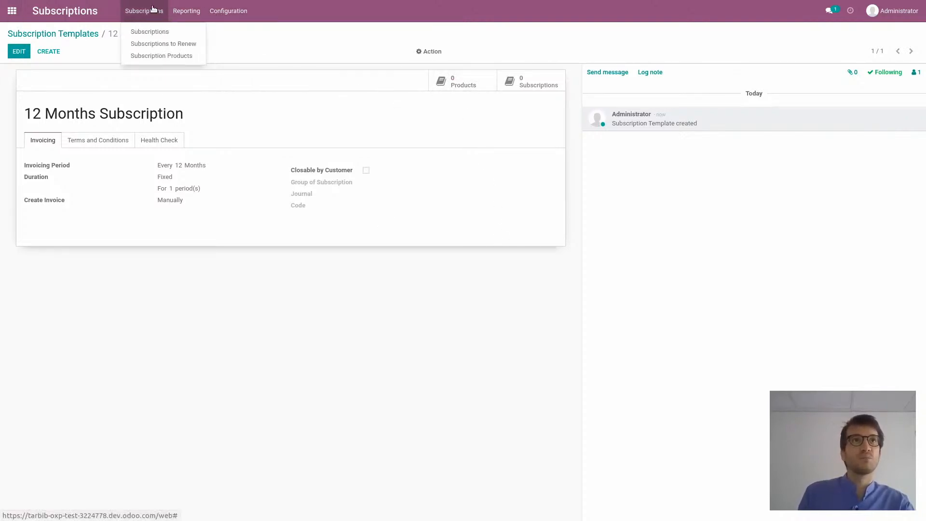
left_click(161, 53)
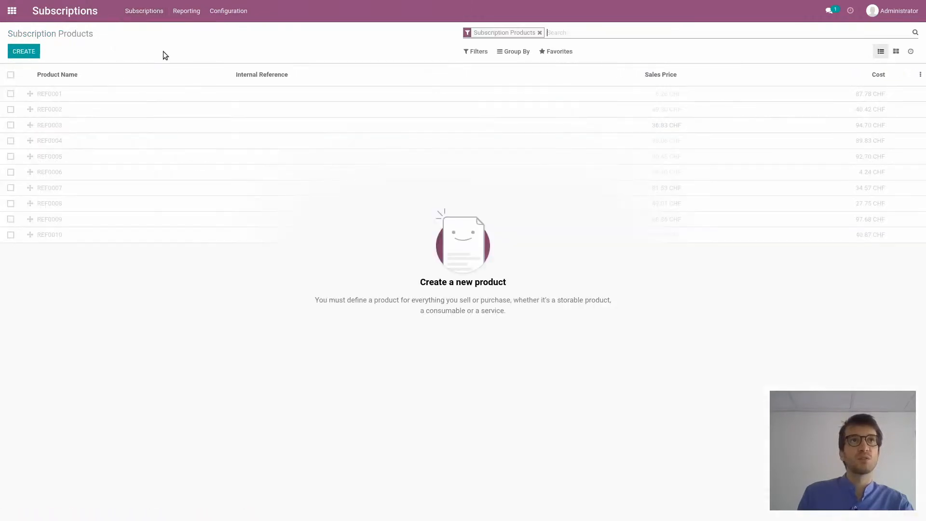
left_click(539, 33)
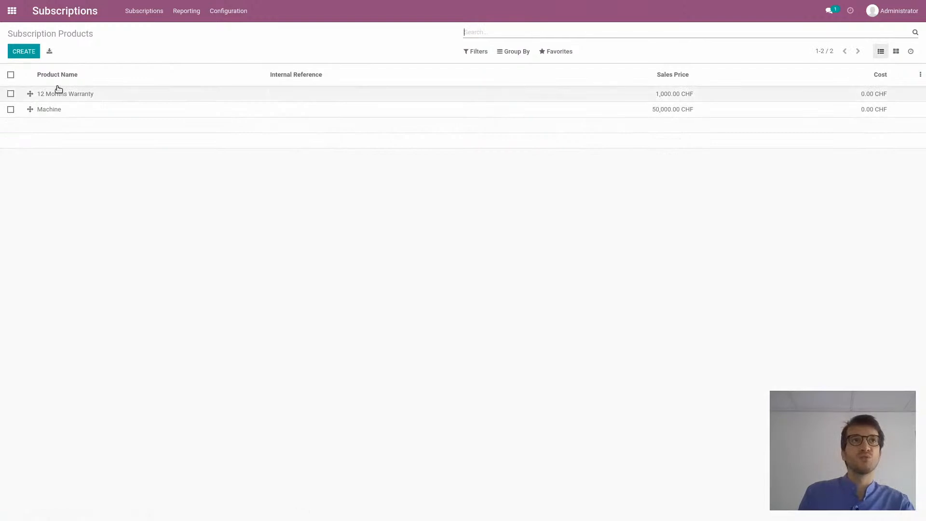
left_click(88, 94)
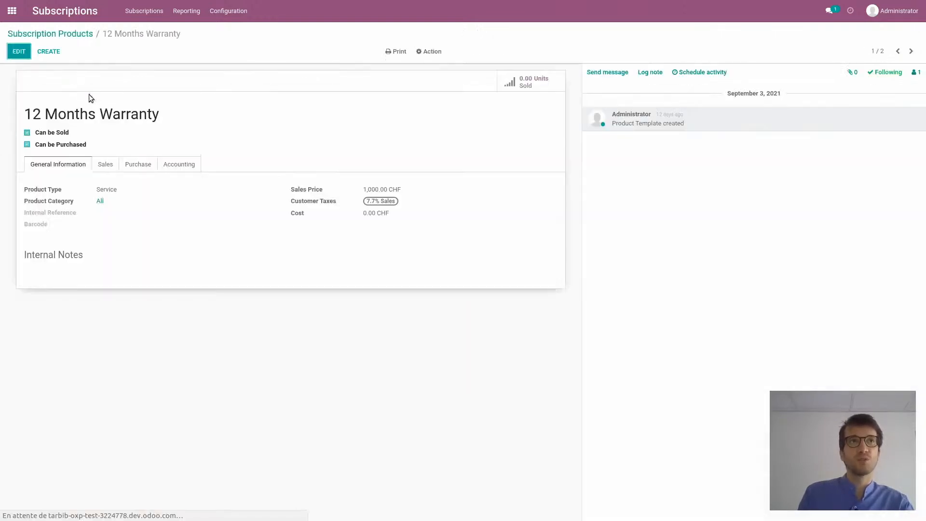
Make 12 Months Warranty a subscription product using the 12 Months Subscription template, and save it
left_click(19, 52)
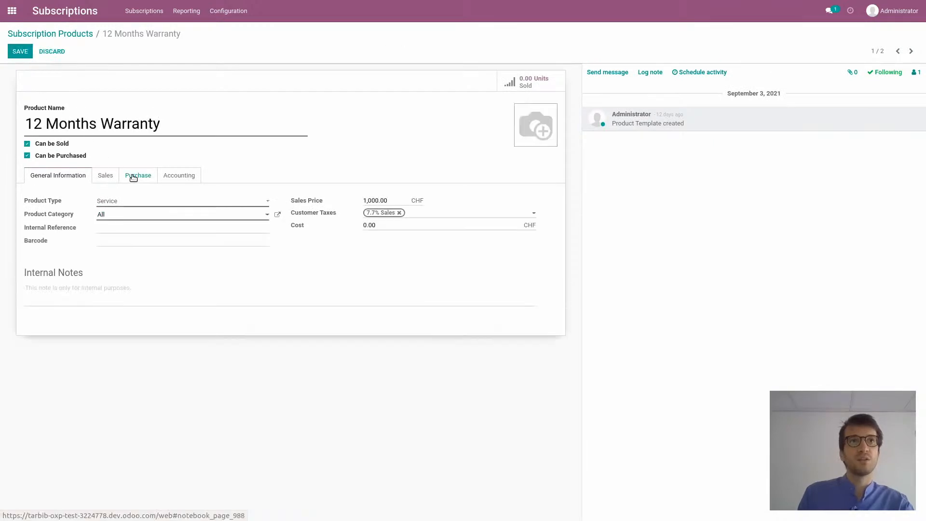
left_click(107, 177)
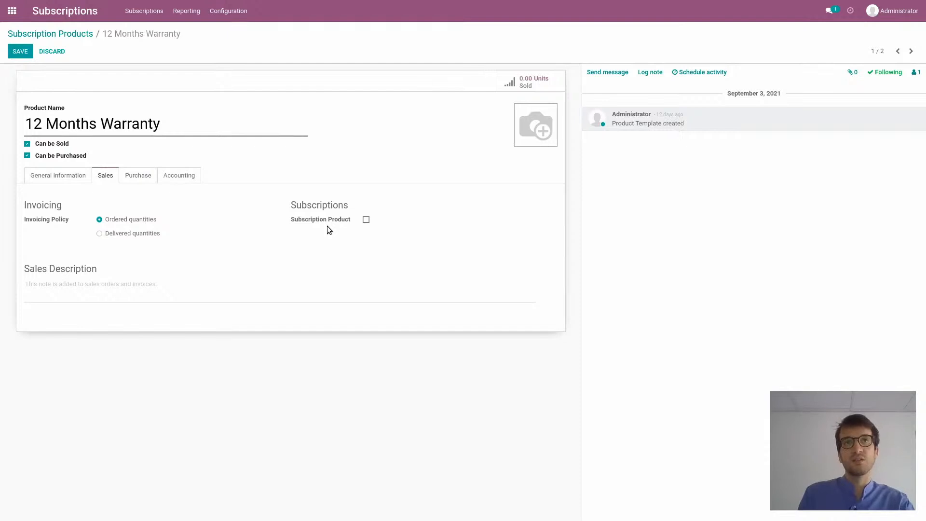
left_click(366, 219)
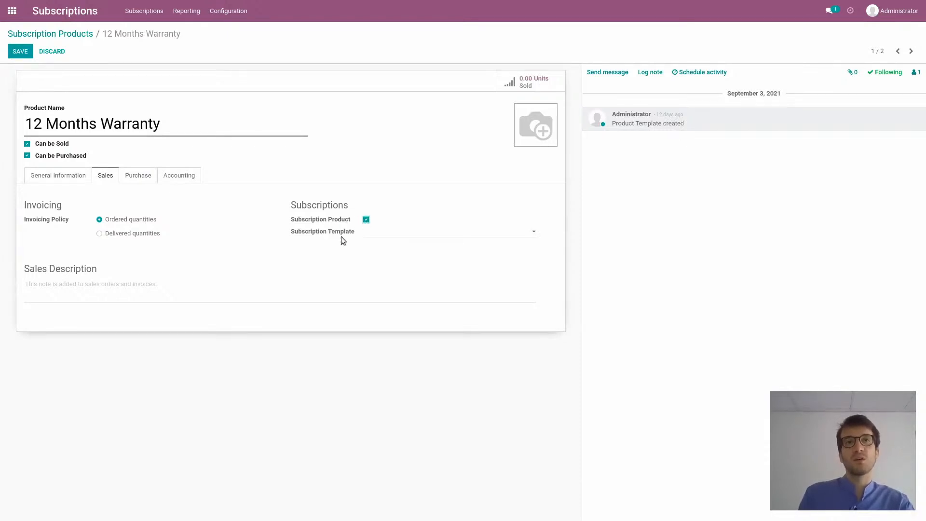
left_click(371, 237)
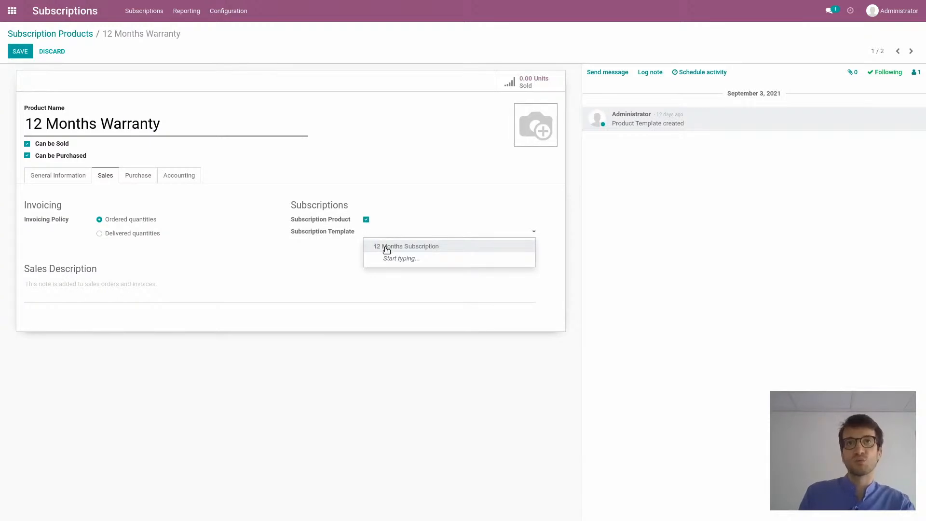
left_click(386, 249)
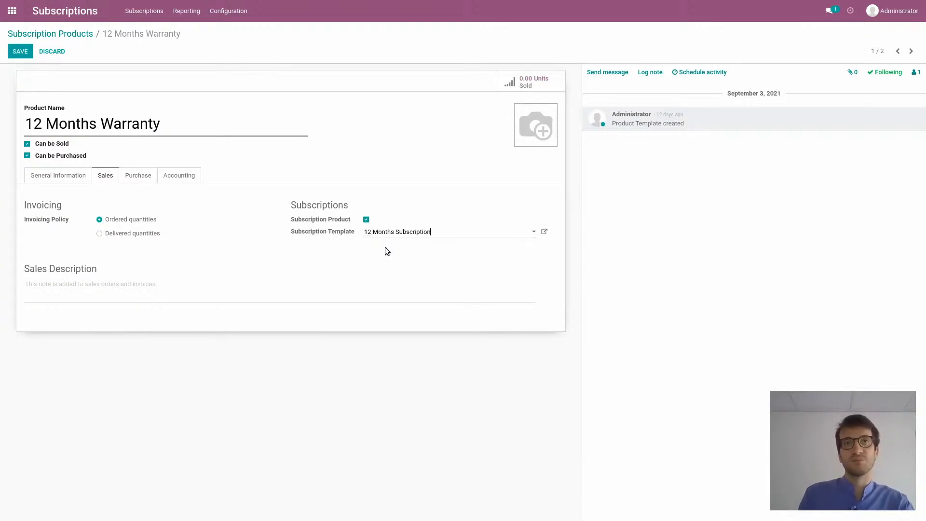
left_click(18, 54)
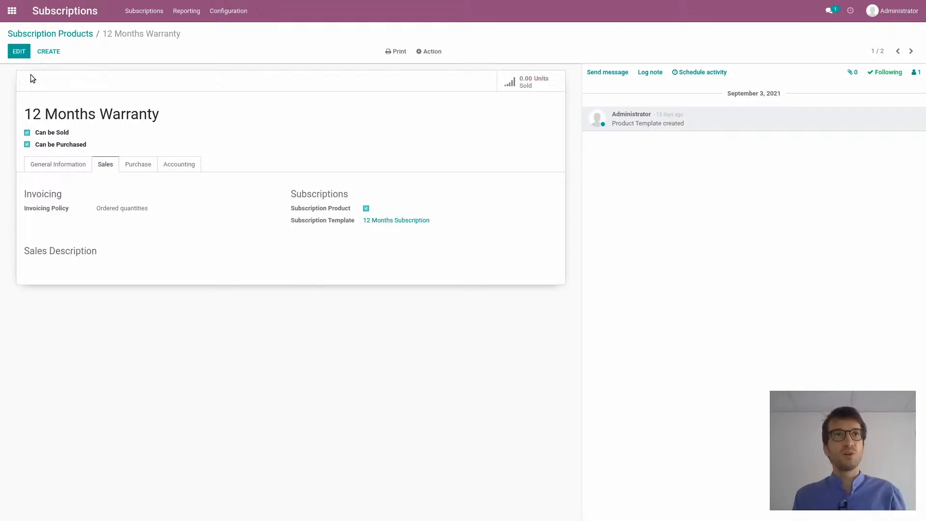
Create a deferred revenue model named "12 Months Warranty" in the Accounting app
left_click(12, 11)
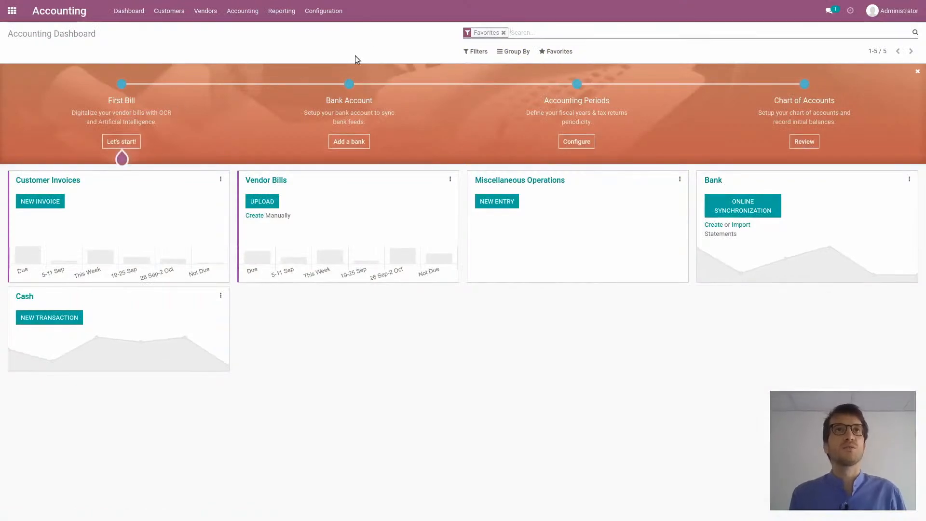
left_click(324, 11)
left_click(282, 11)
left_click(324, 10)
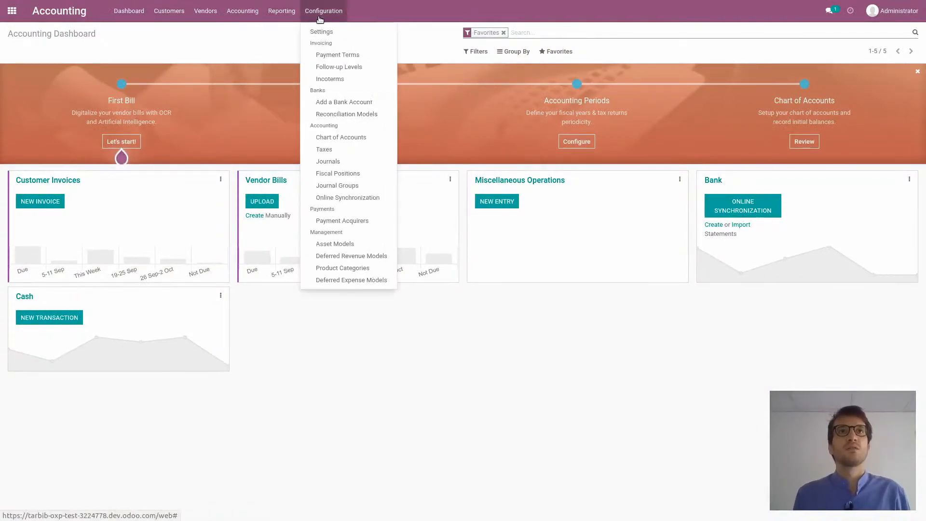
left_click(351, 256)
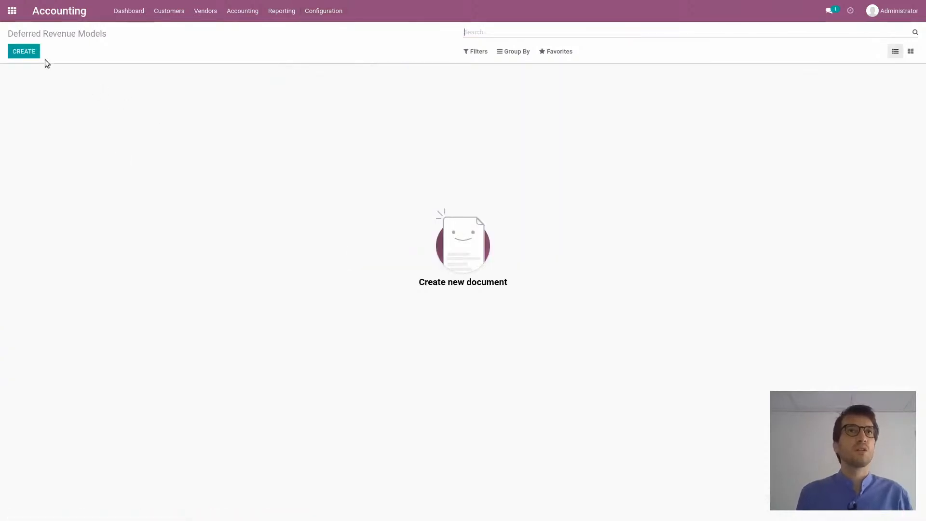
left_click(33, 54)
left_click(56, 109)
type("12 Months ")
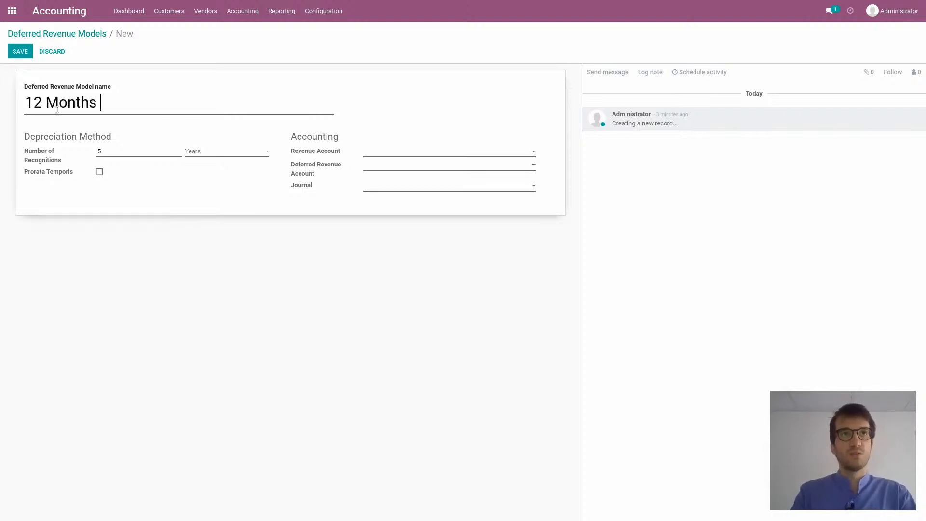
type("Warranty")
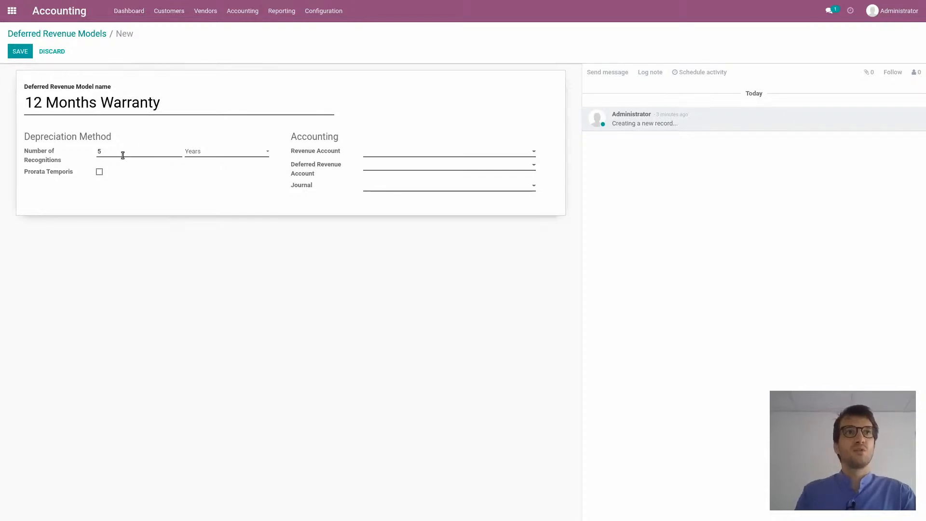
Set the deferred revenue model's number of recognitions to 12 Months
key("BackSpace")
type("12")
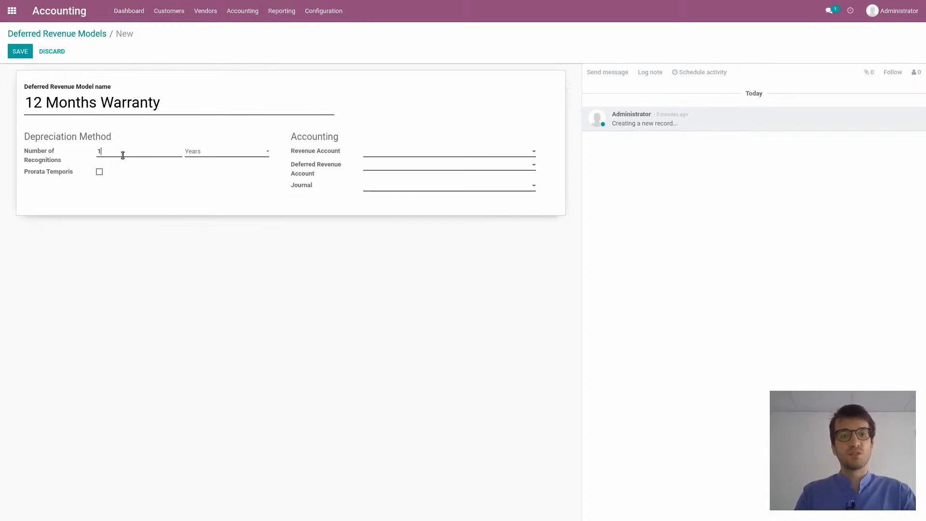
left_click(209, 152)
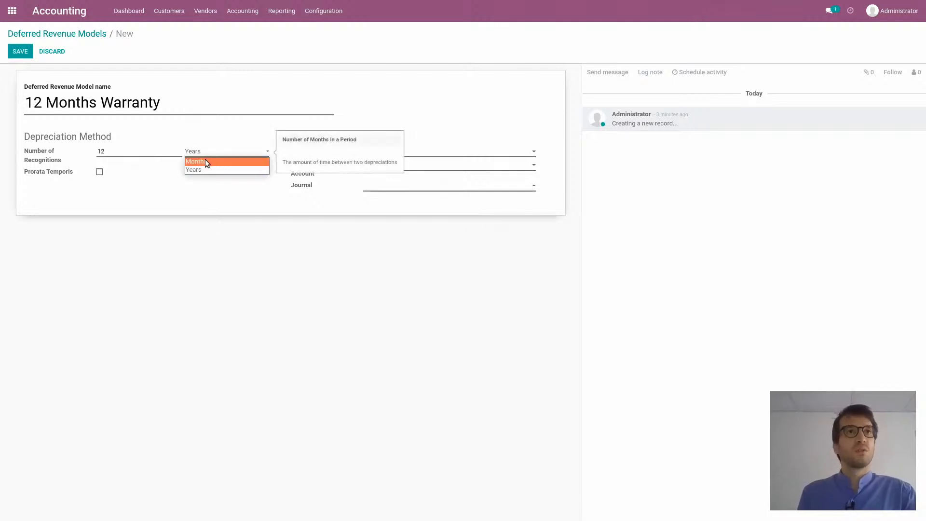
left_click(205, 161)
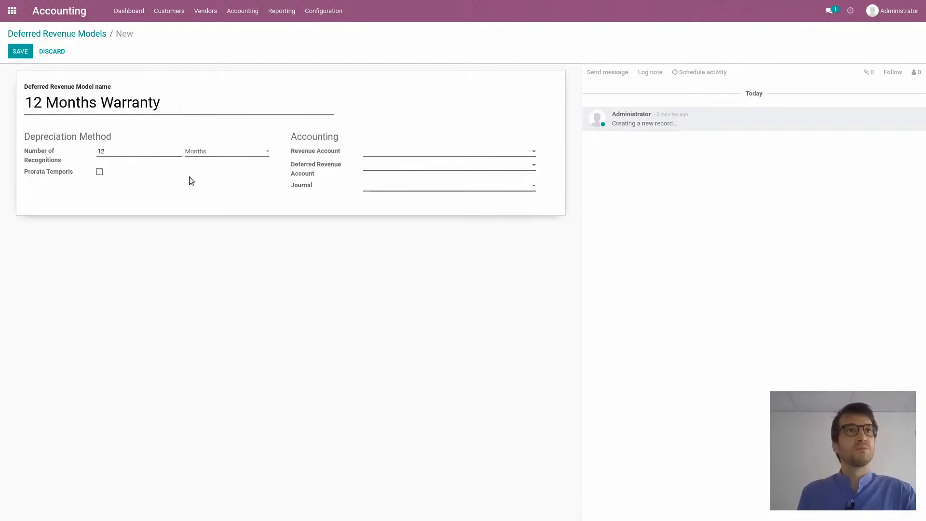
Assign 3400 Revenues from services as the revenue account and 2311 Deferred revenue 12 months Warranty as the deferred revenue account
left_click(405, 152)
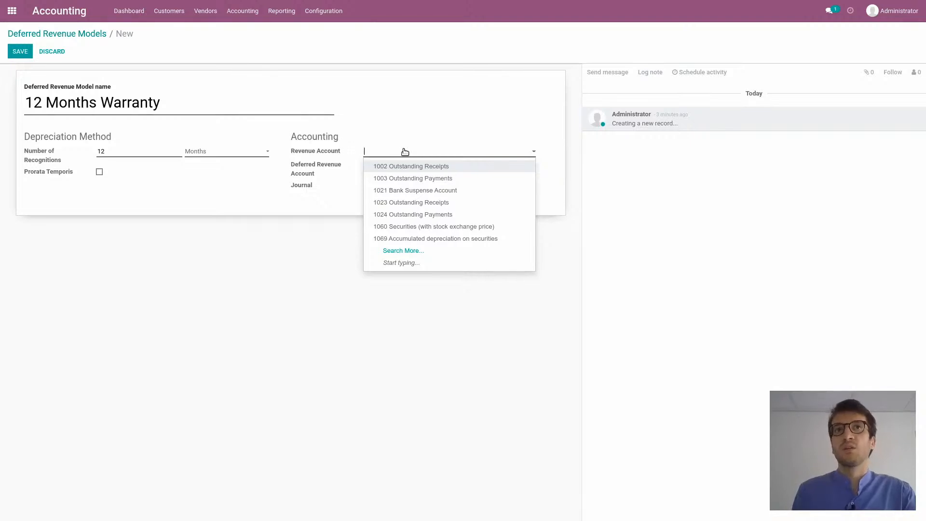
type("3")
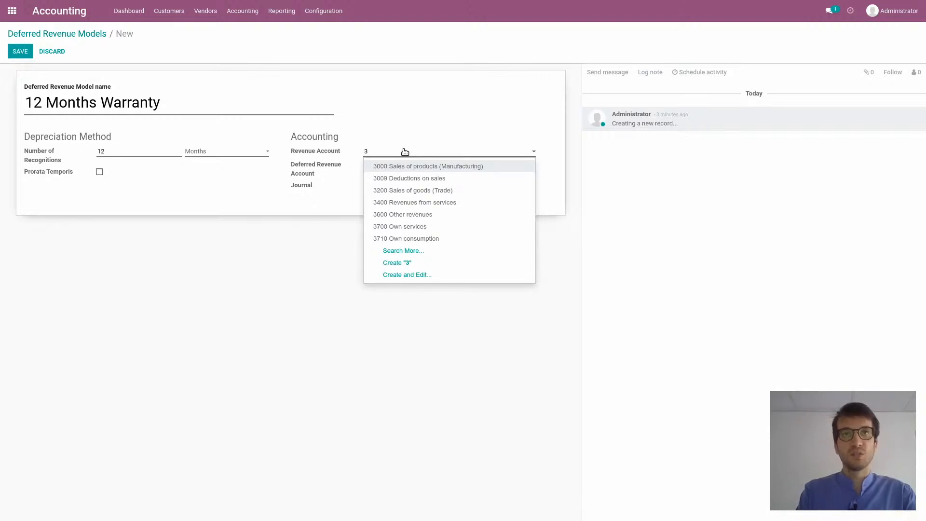
type("4")
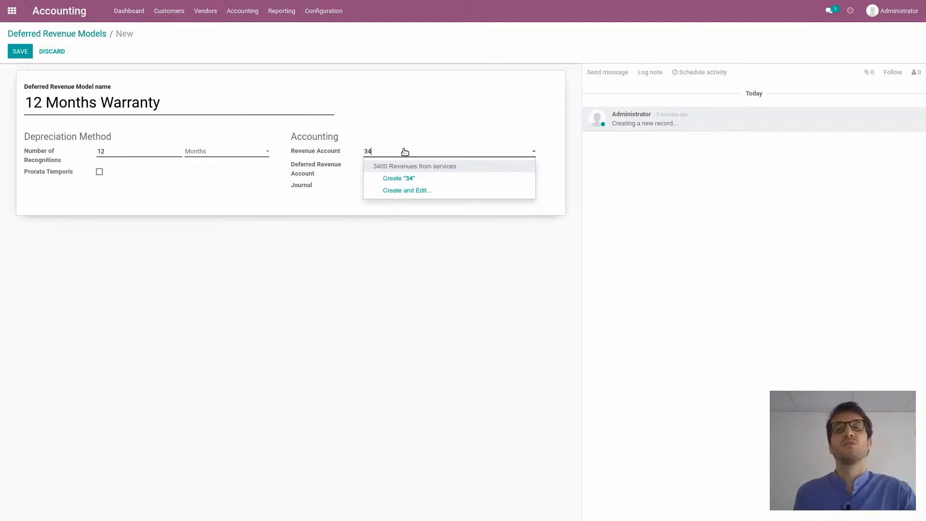
left_click(398, 167)
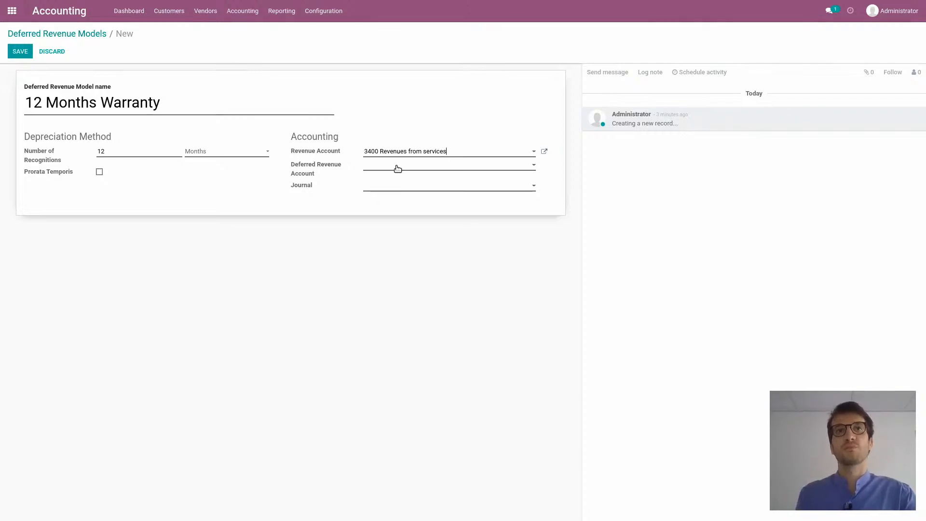
left_click(397, 169)
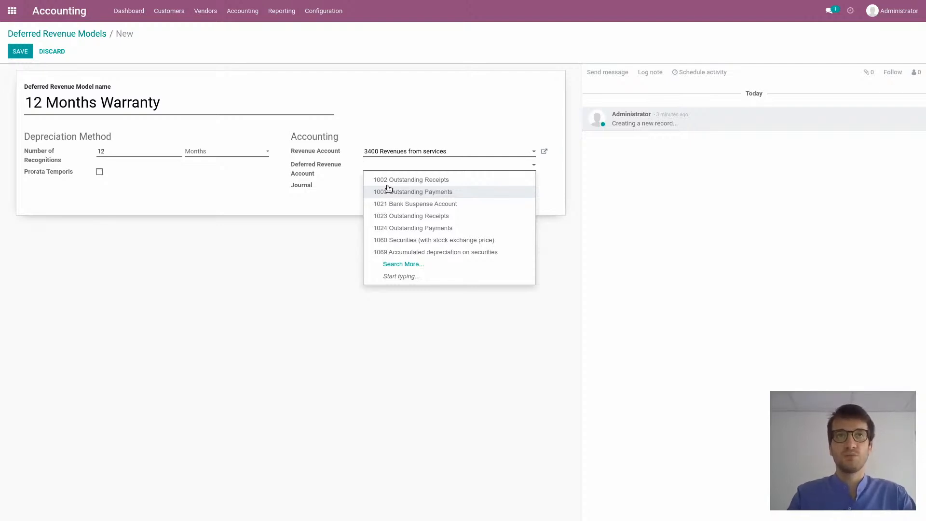
type("def")
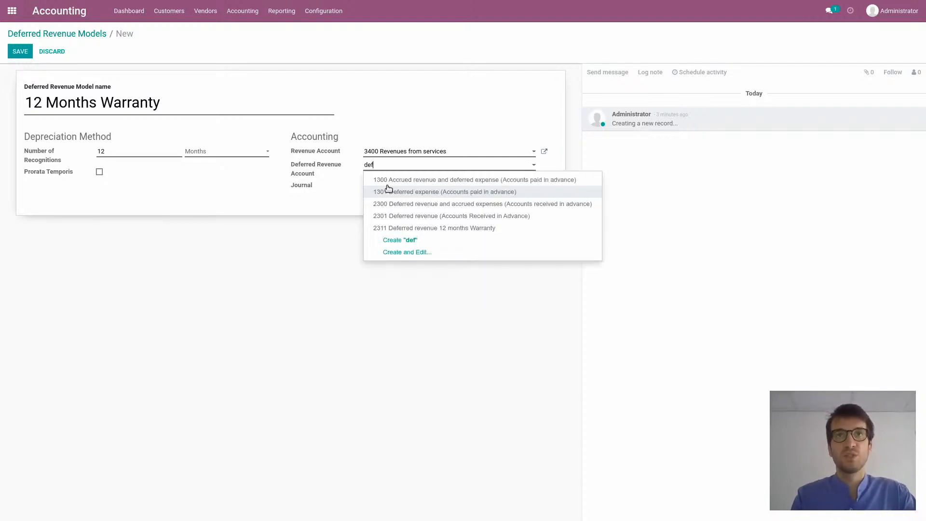
left_click(424, 227)
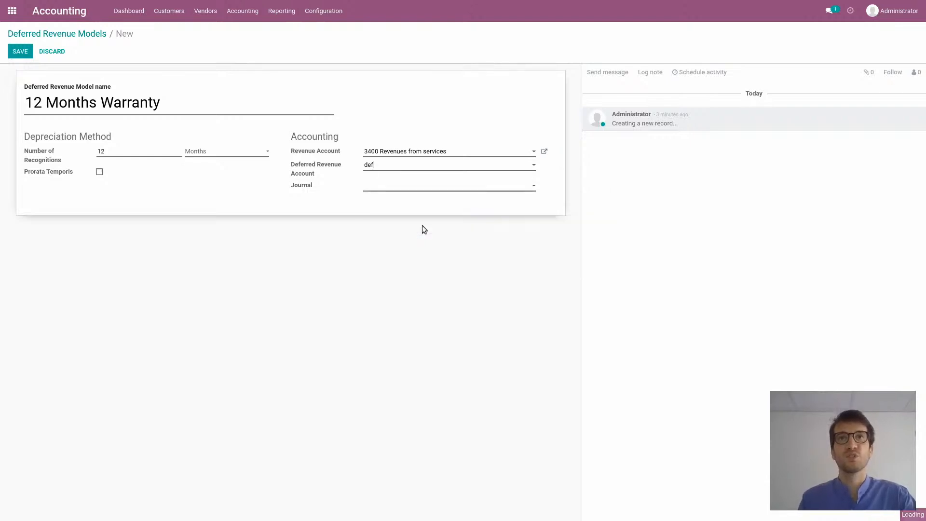
Set the model's journal to Miscellaneous Operations and save the deferred revenue model
left_click(389, 190)
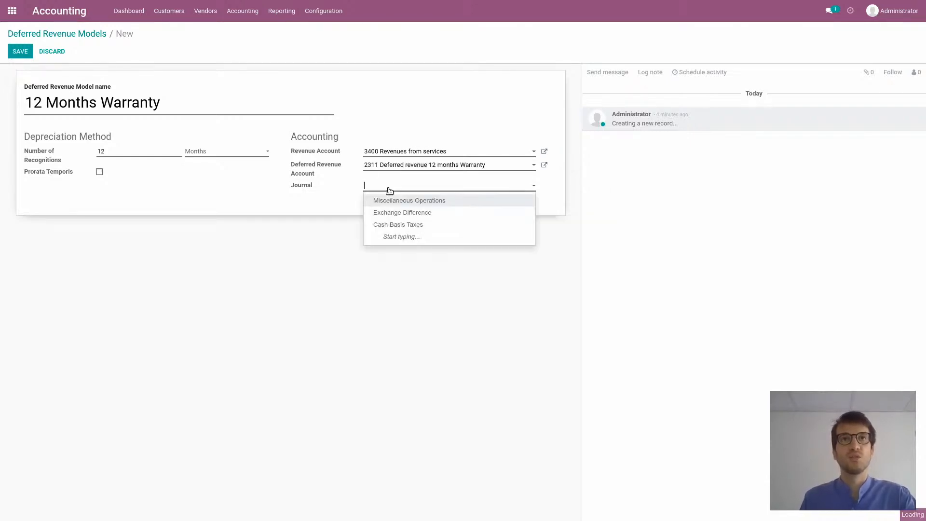
left_click(409, 201)
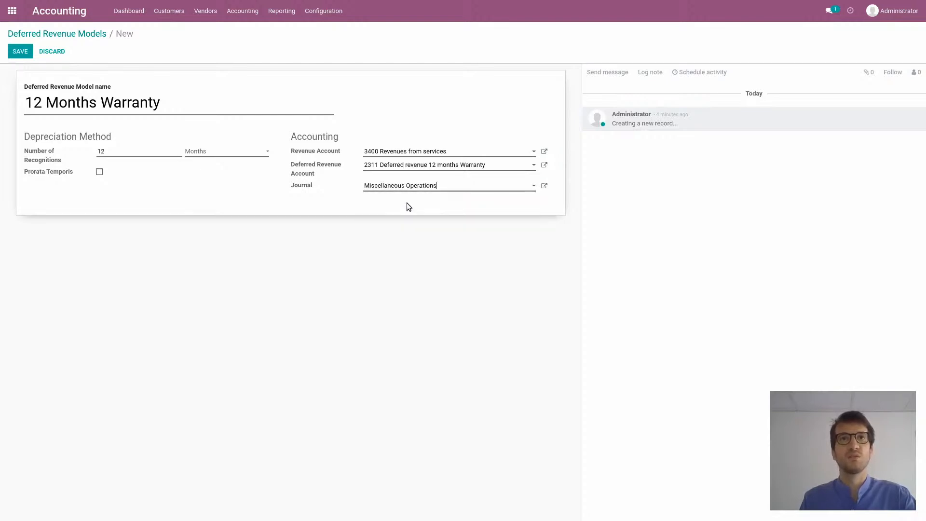
left_click(22, 54)
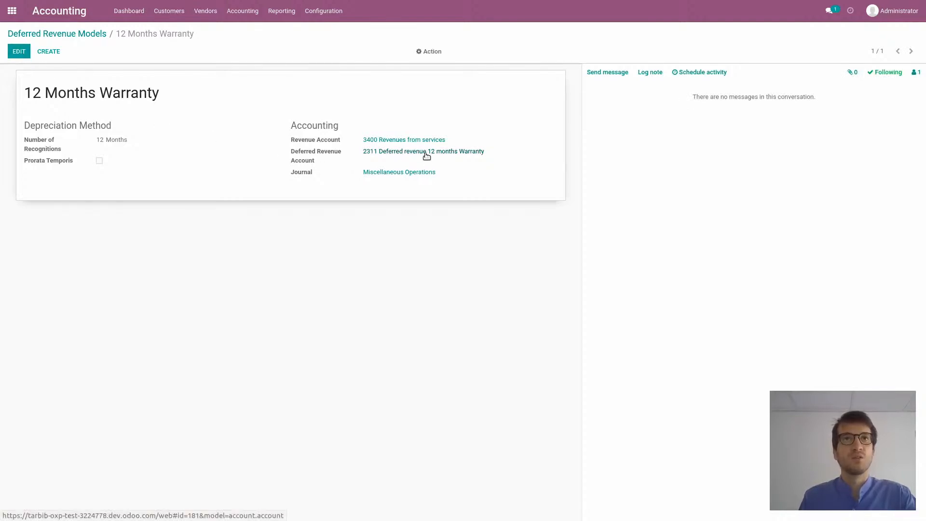
Link the 12 Months Warranty deferred revenue model to account 2311 Deferred revenue 12 months Warranty and save the account
left_click(427, 154)
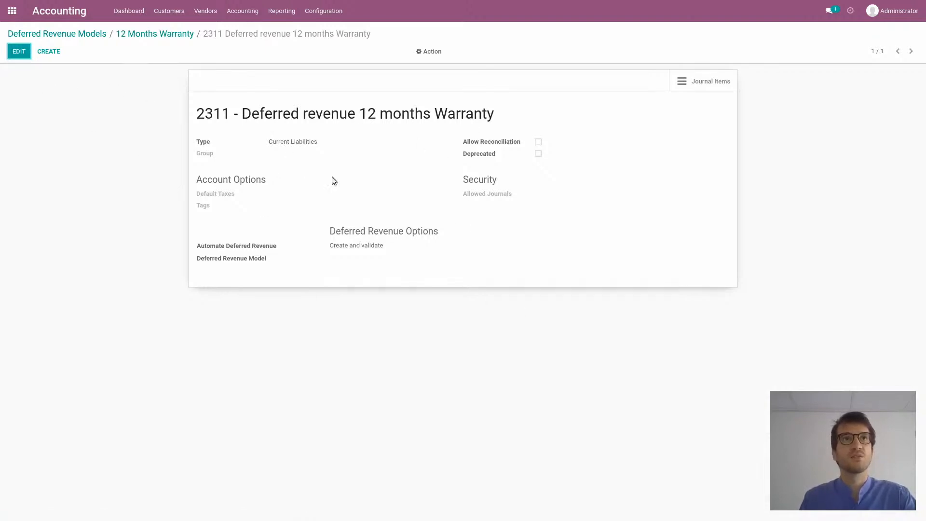
left_click(16, 54)
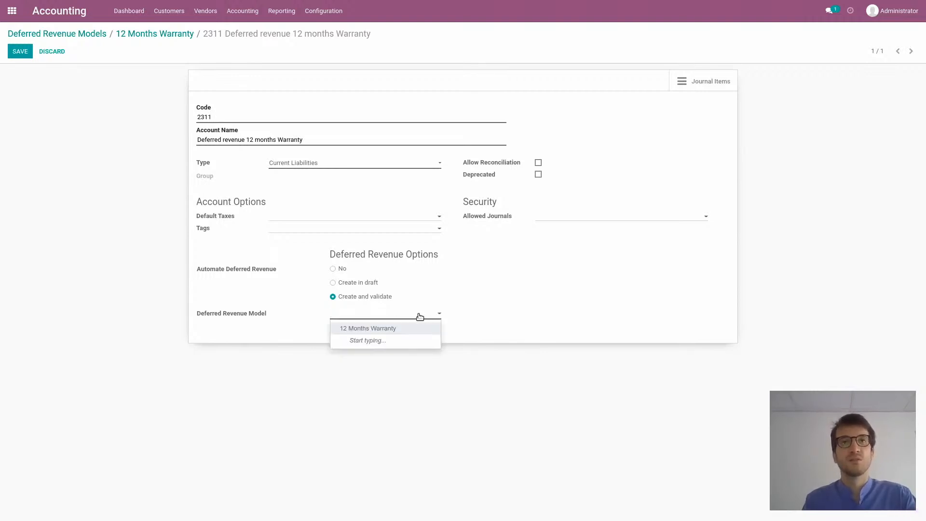
left_click(395, 330)
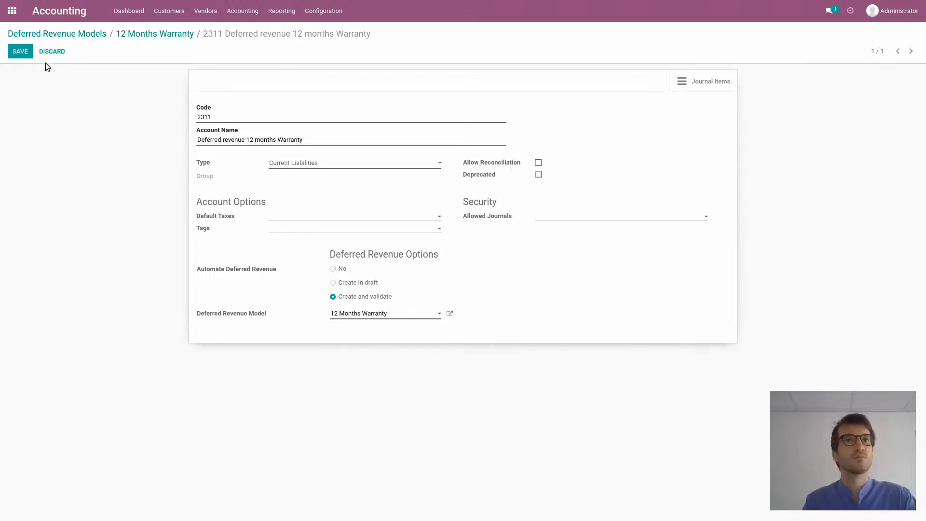
left_click(24, 53)
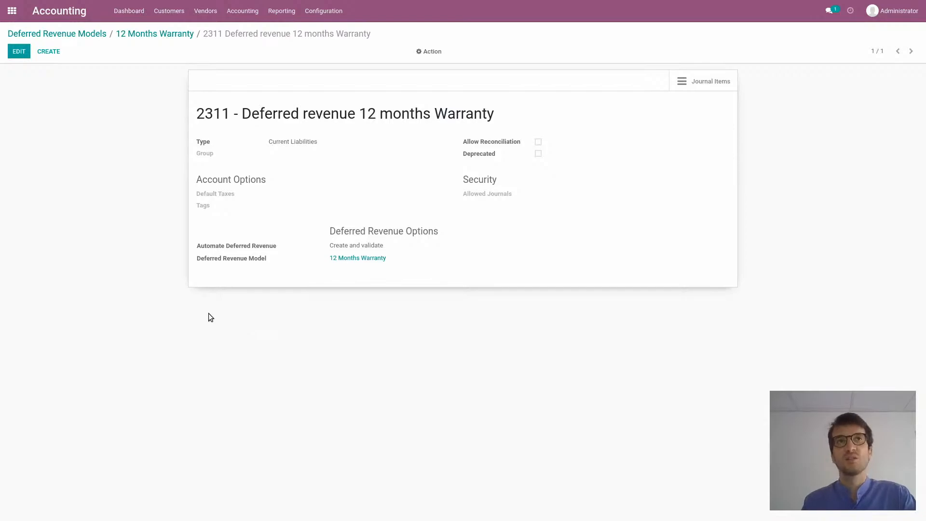
Start a new quotation in the Sales app for a newly created customer named "Customer"
left_click(12, 11)
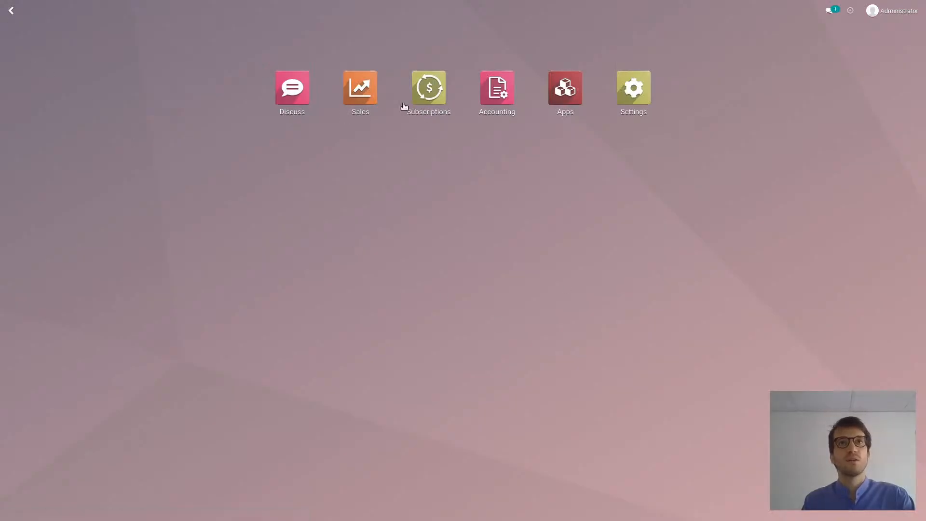
left_click(369, 93)
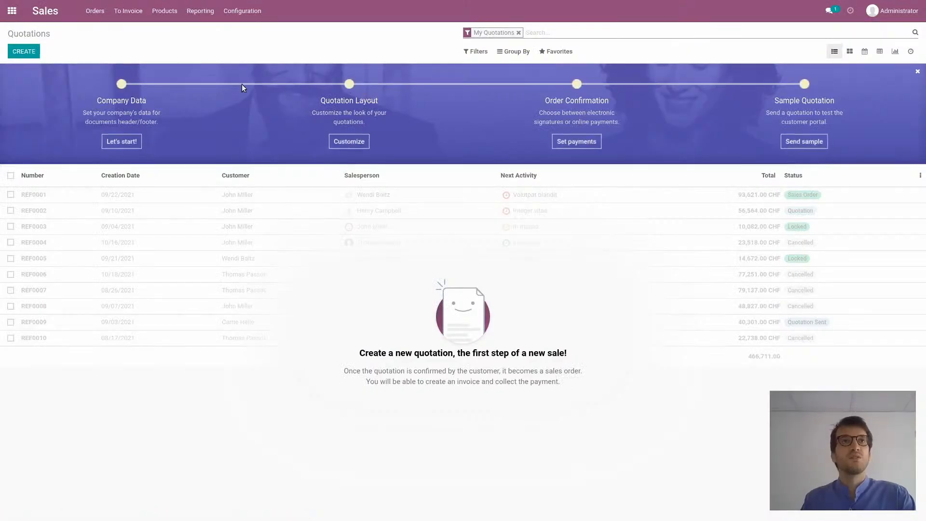
left_click(28, 57)
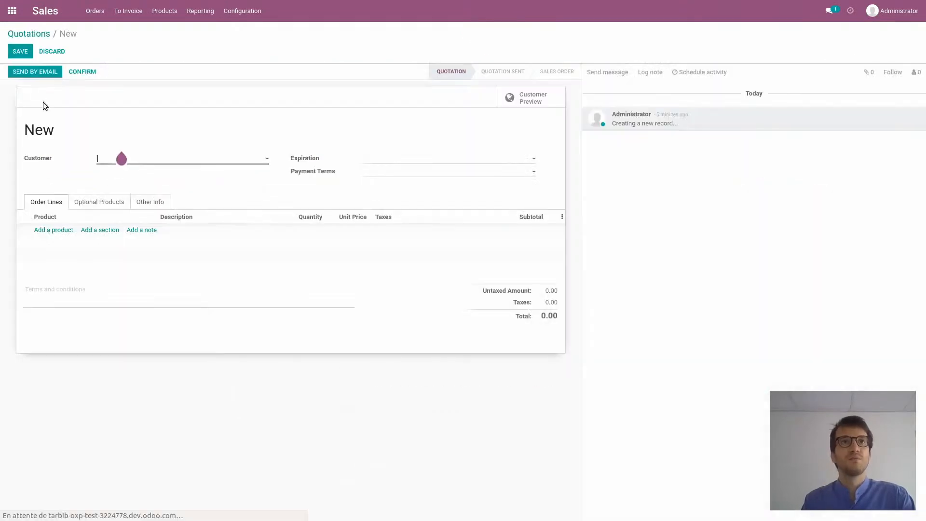
left_click(162, 158)
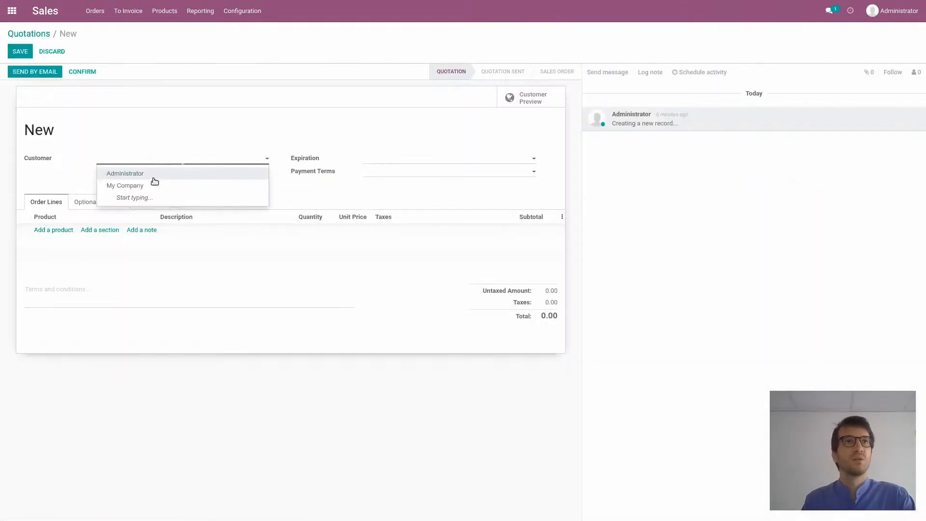
type("Customer")
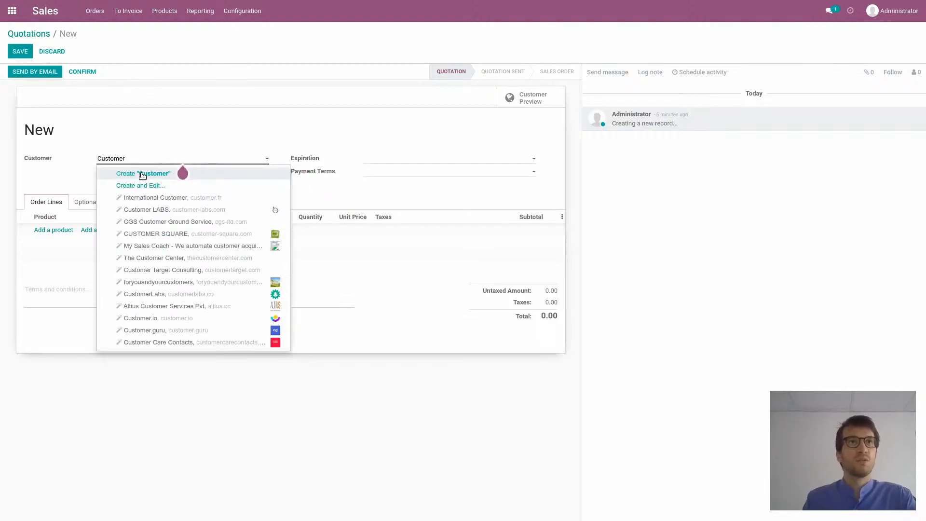
left_click(144, 175)
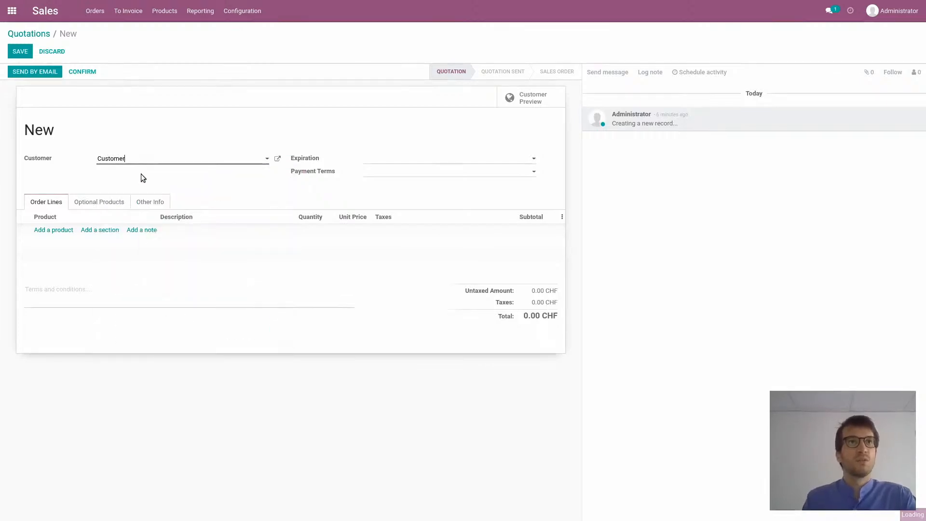
Add the Machine and 12 Months Warranty products to the quotation's order lines
left_click(51, 231)
left_click(52, 234)
left_click(56, 255)
left_click(166, 231)
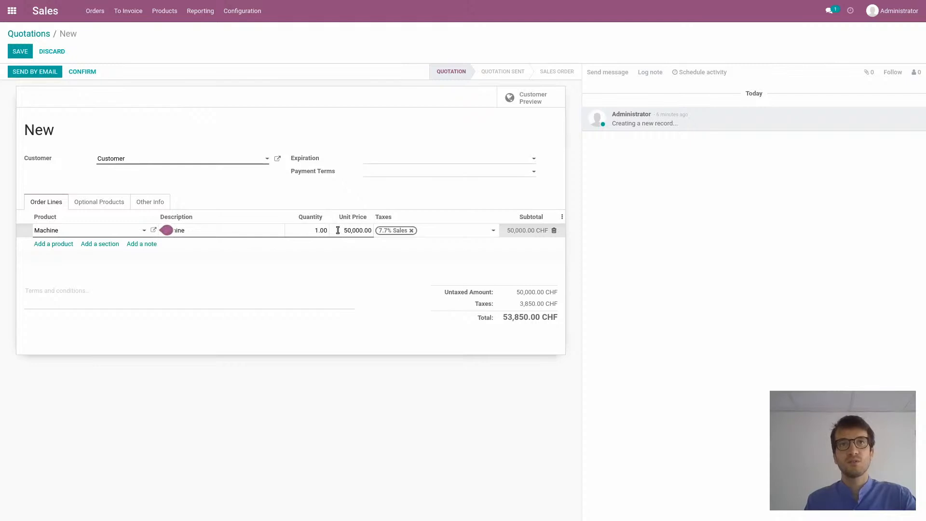
left_click(41, 244)
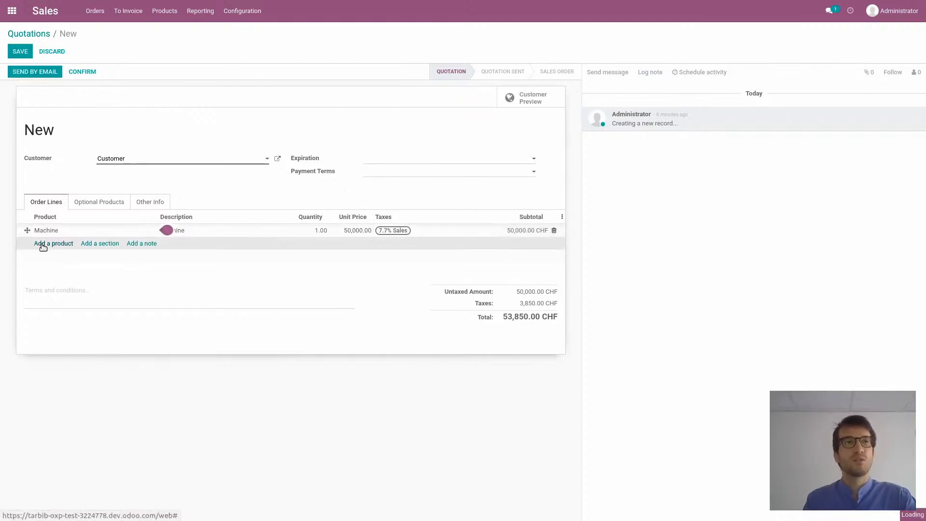
type("warr")
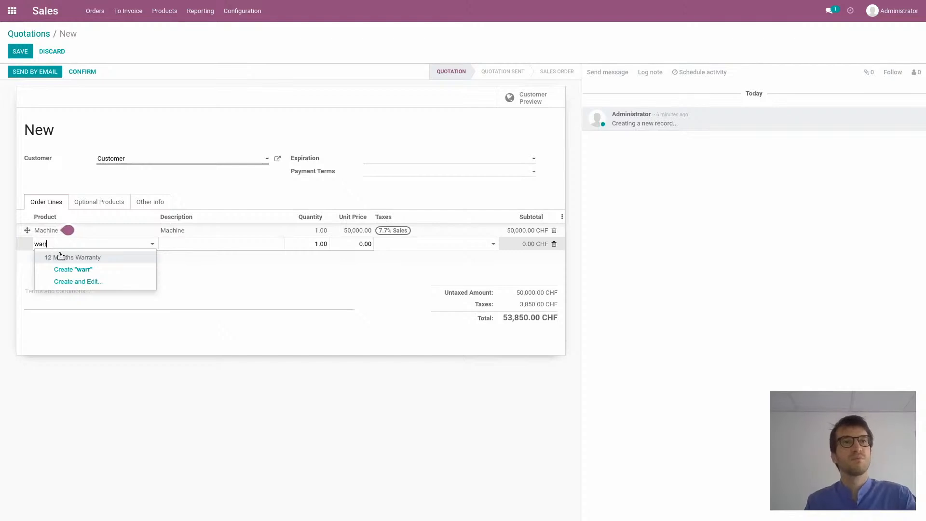
left_click(61, 257)
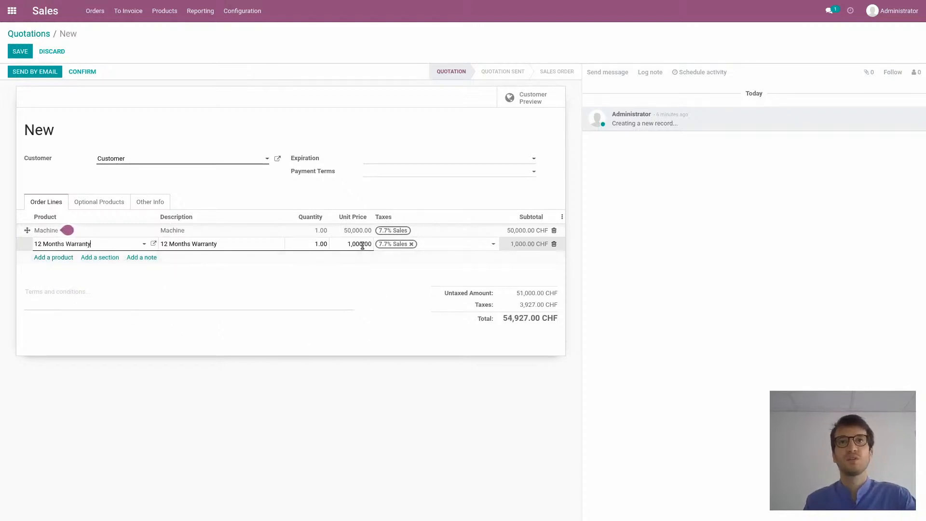
Save and confirm the quotation as a sales order, and check its linked subscription before returning to the order
left_click(25, 56)
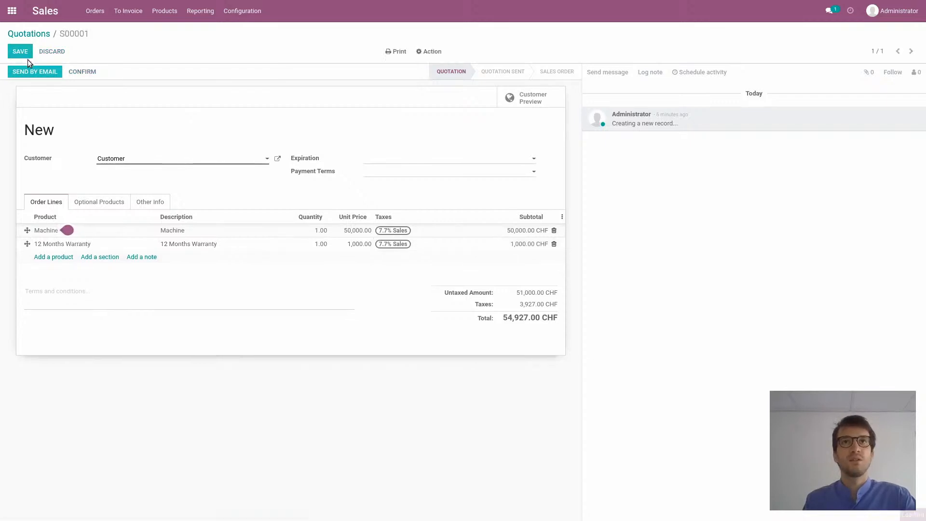
left_click(76, 71)
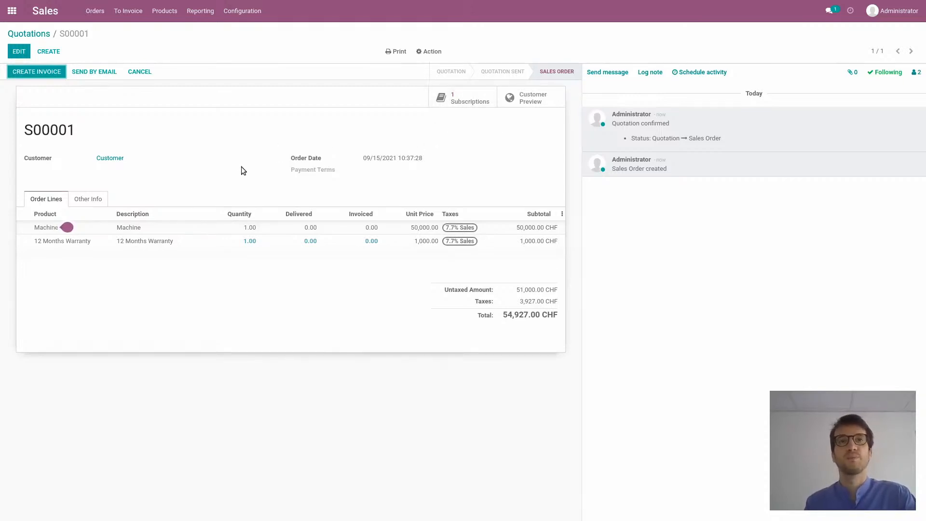
left_click(463, 102)
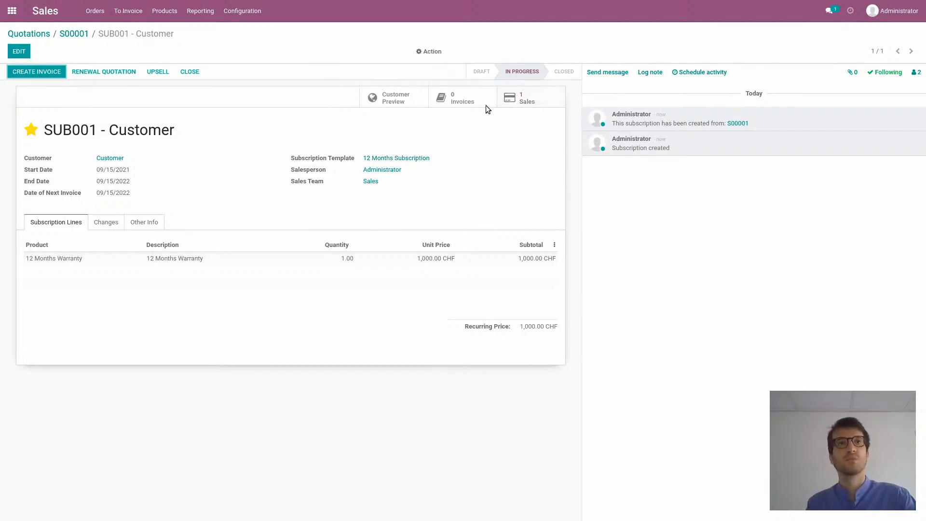
left_click(80, 40)
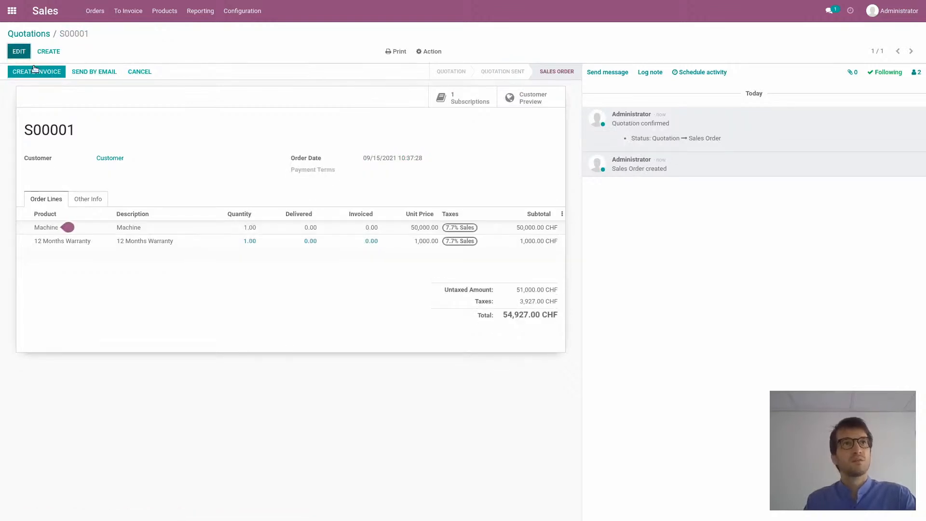
Set the delivered quantity of the Machine order line to 1 and save the sales order
left_click(248, 229)
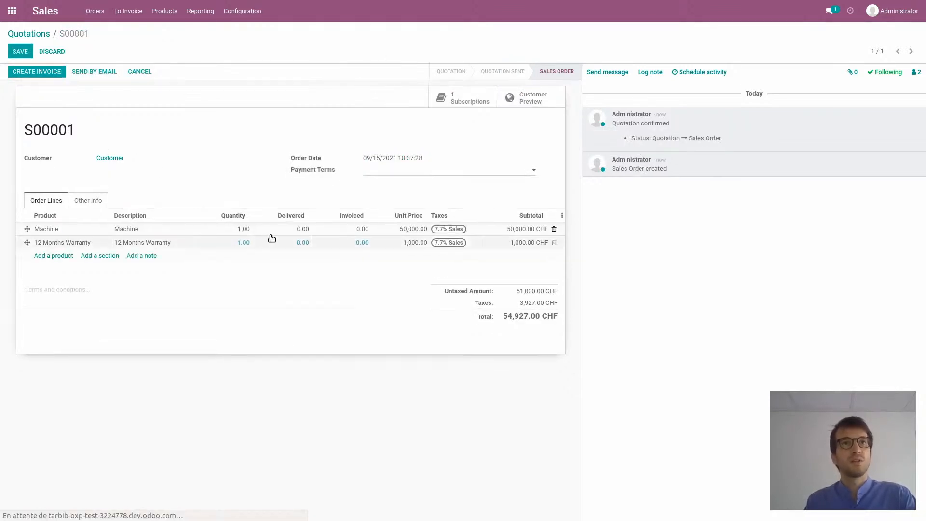
left_click(299, 229)
type("1")
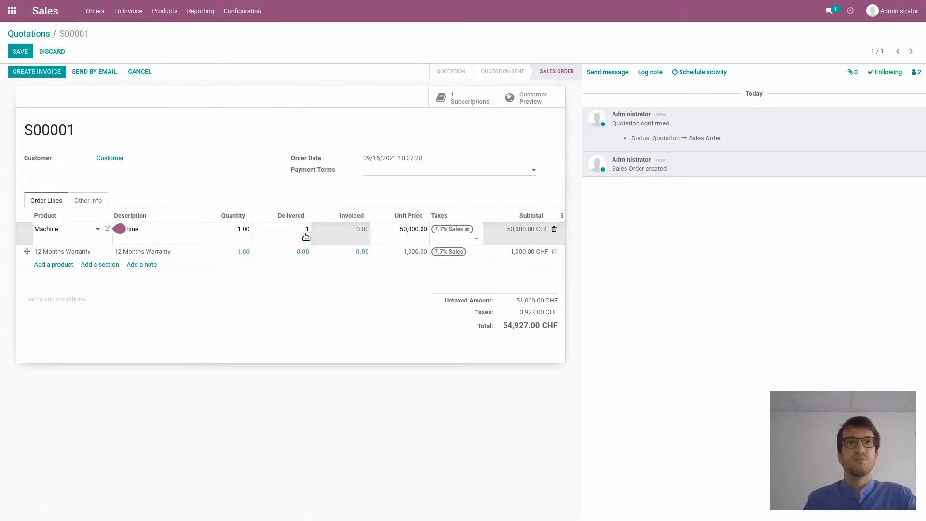
left_click(189, 172)
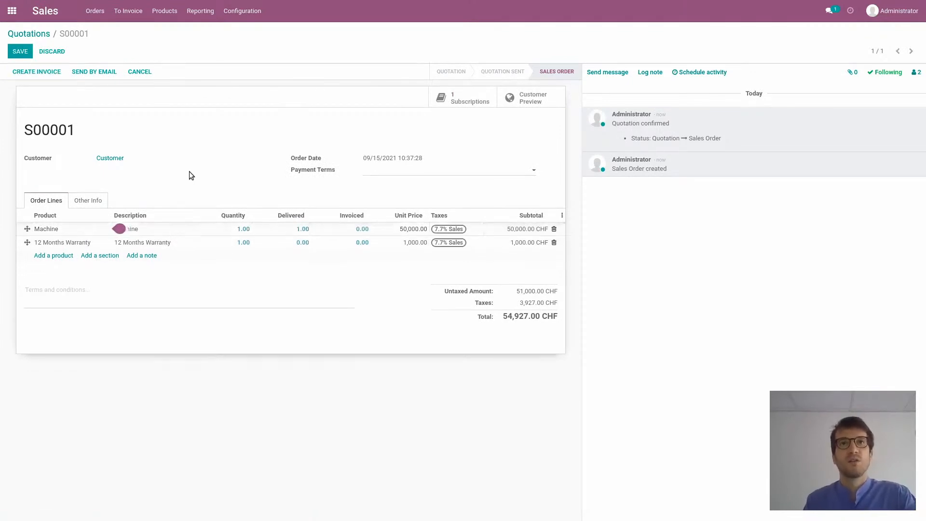
left_click(20, 51)
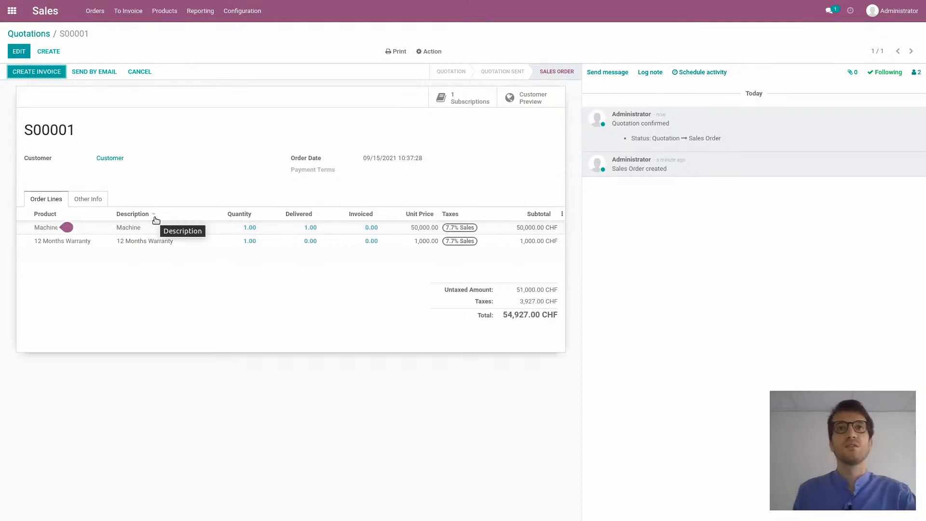
Create the customer invoice from the sales order, check its journal items, and confirm the invoice
left_click(55, 75)
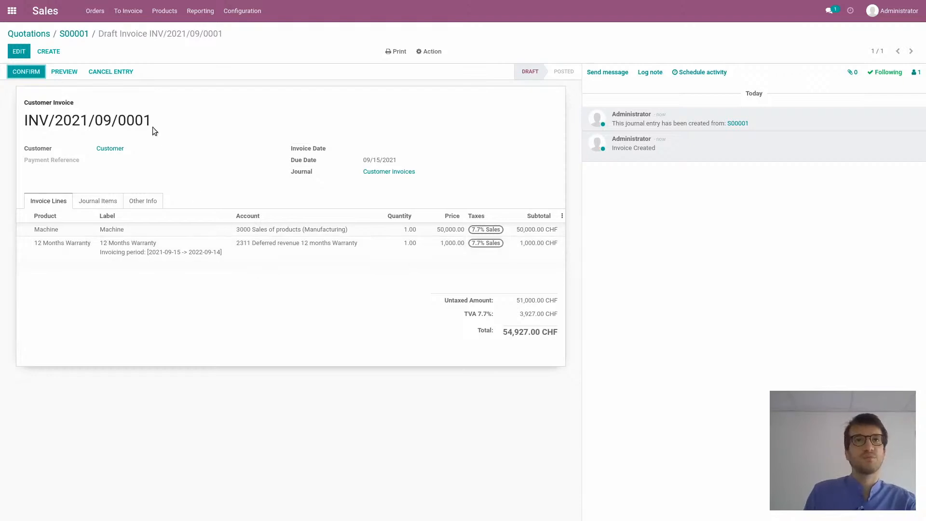
left_click(84, 198)
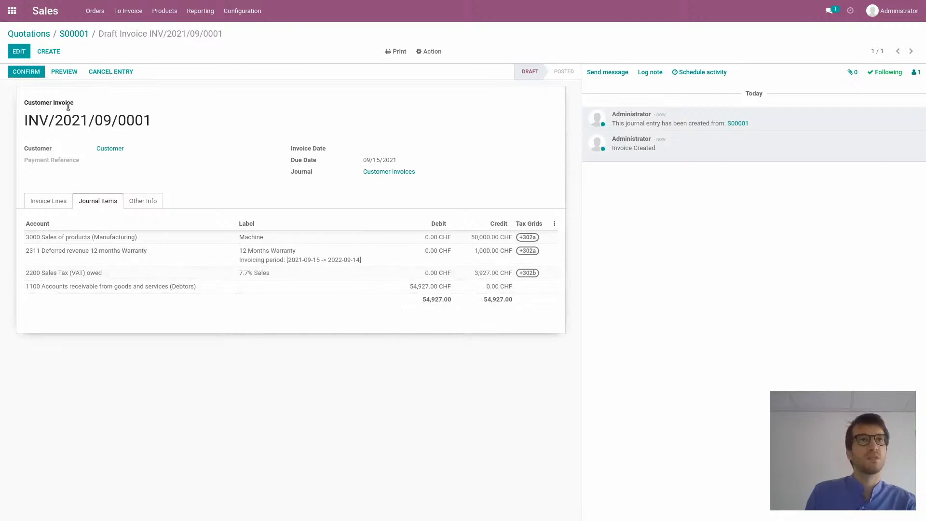
left_click(48, 201)
left_click(27, 71)
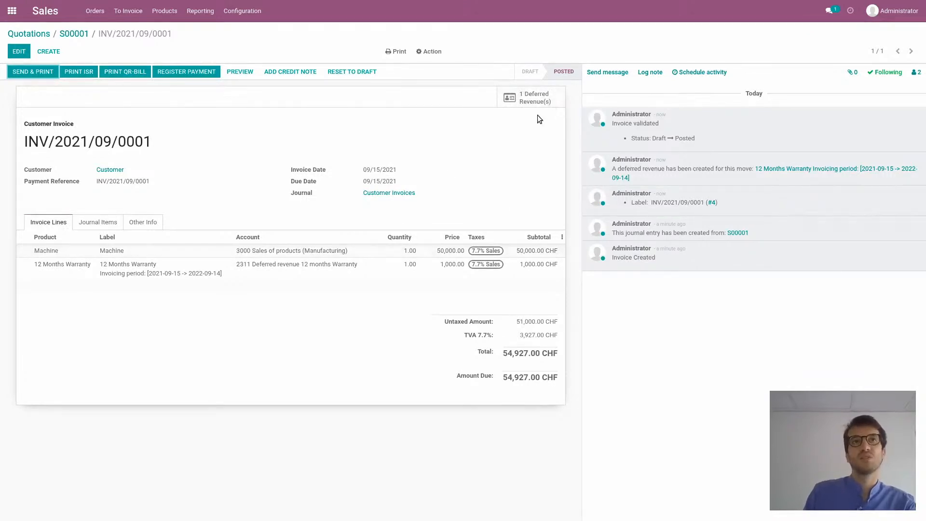
Open the invoice's deferred revenue for the 12 Months Warranty and examine its revenue board and the first scheduled recognition entry
left_click(530, 98)
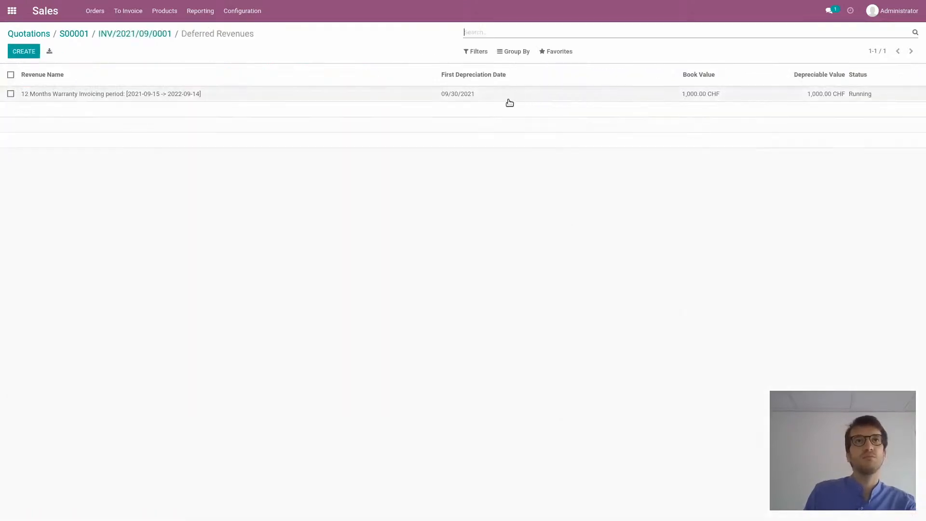
left_click(411, 96)
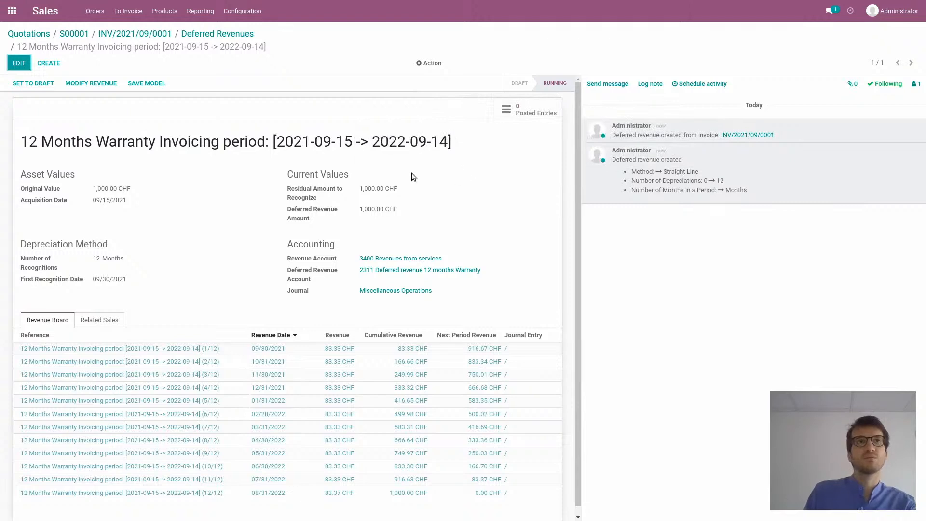
scroll(247, 215, "down", 1)
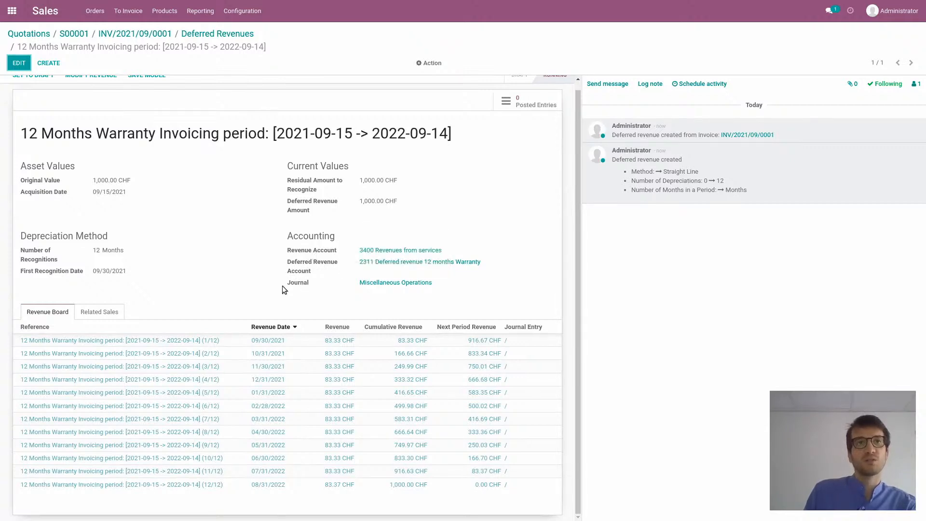
left_click(196, 340)
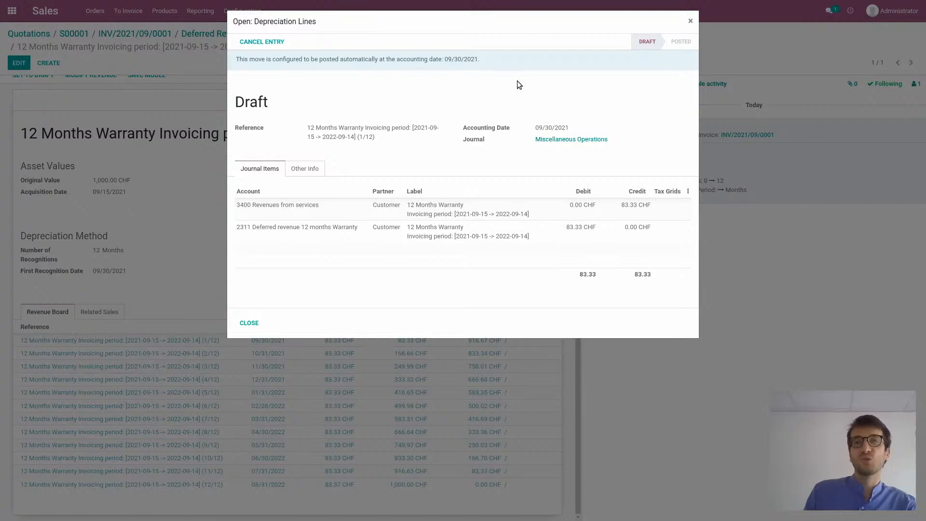
triple_click(332, 60)
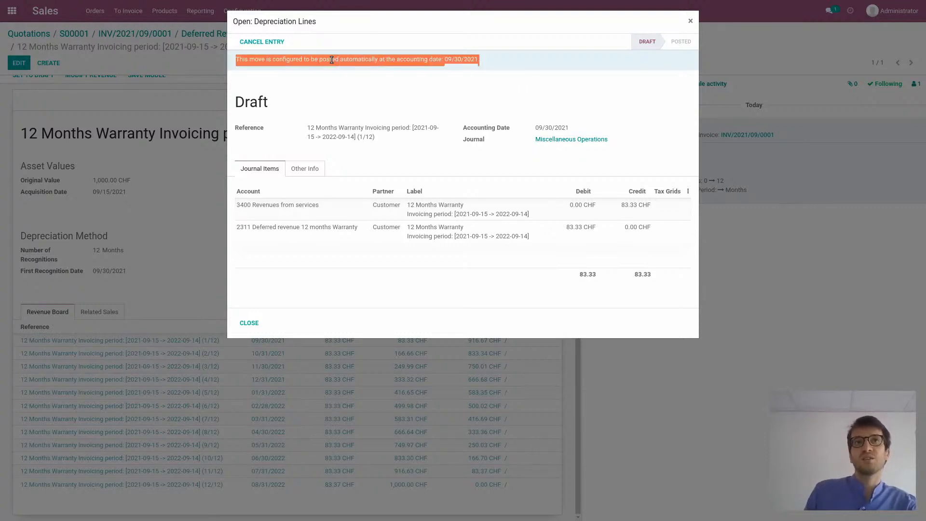
left_click(357, 80)
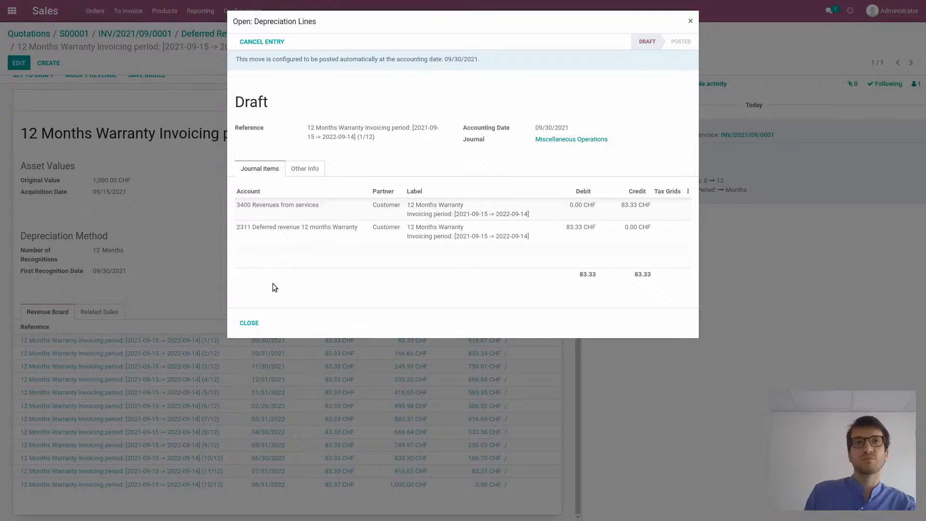
left_click(248, 322)
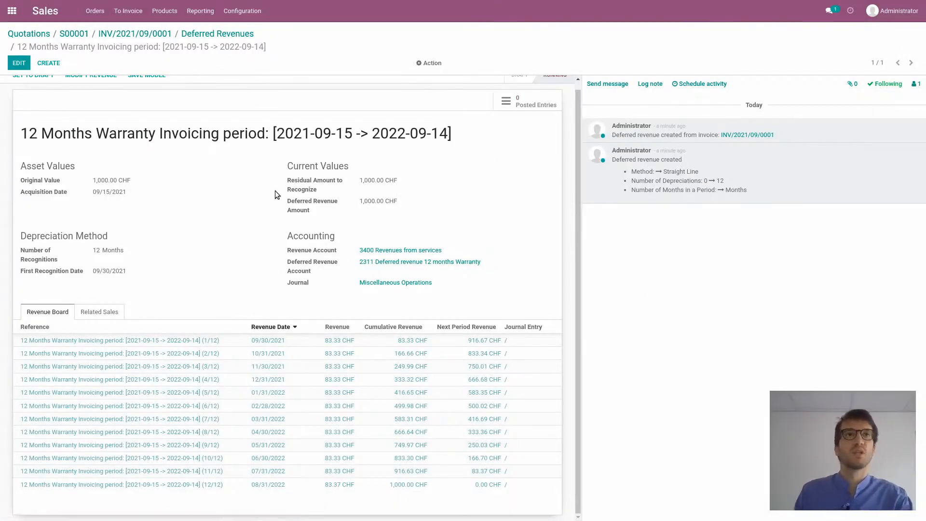
scroll(213, 180, "up", 1)
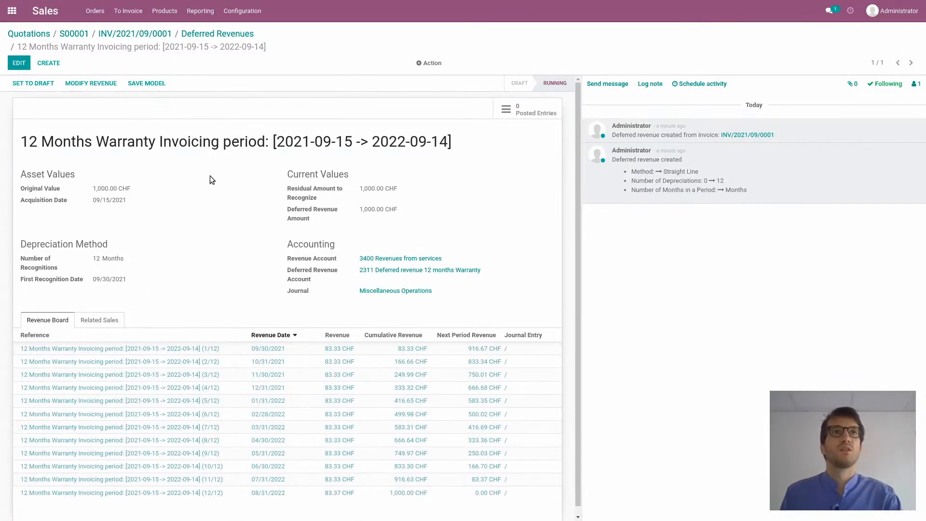
In the Subscriptions app, set the in-progress warranty subscription's end date to 09/15/2021 and save it
left_click(12, 14)
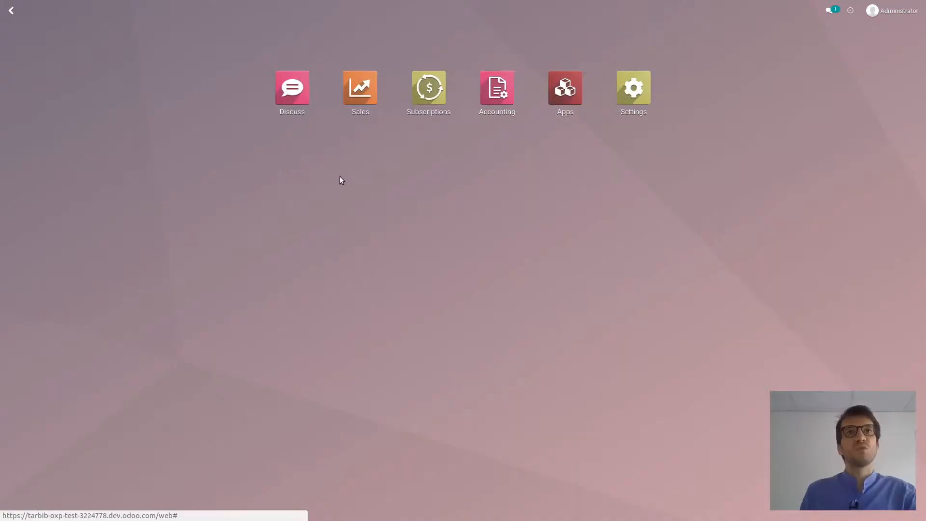
left_click(428, 92)
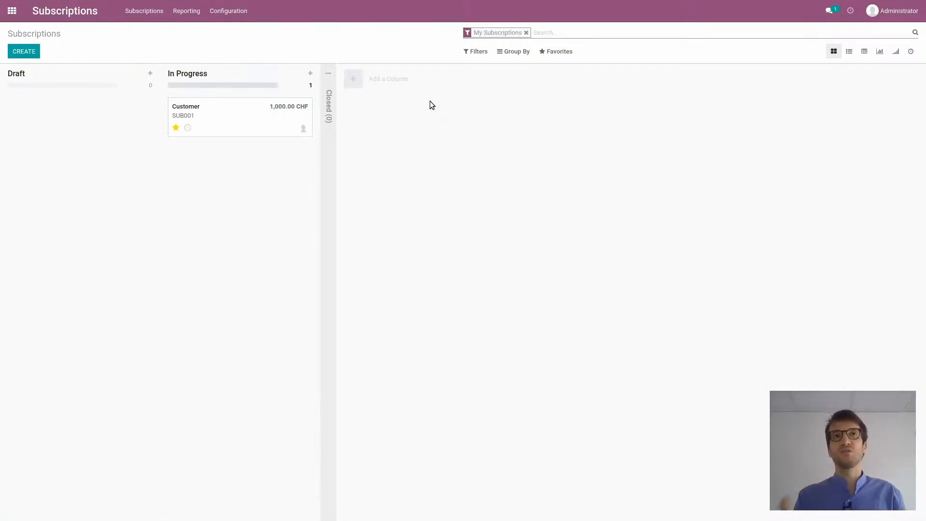
left_click(267, 116)
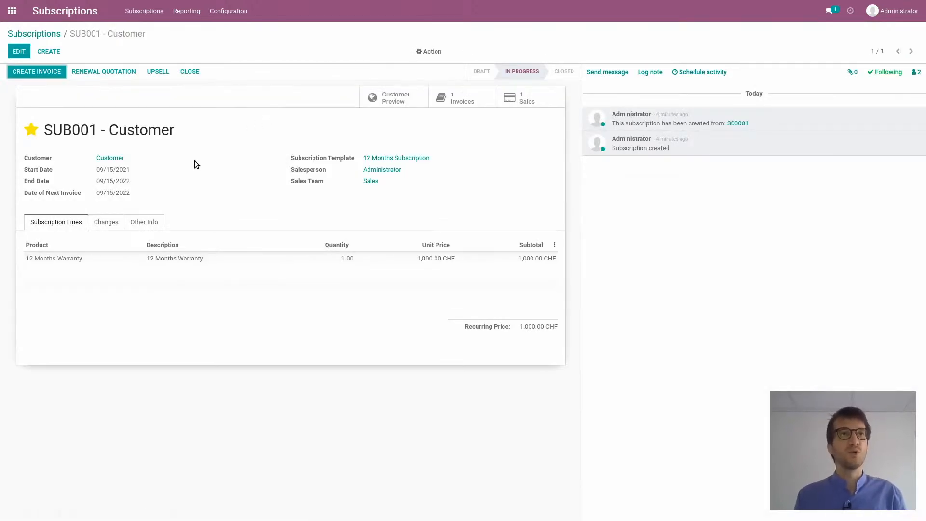
left_click(20, 51)
left_click(134, 189)
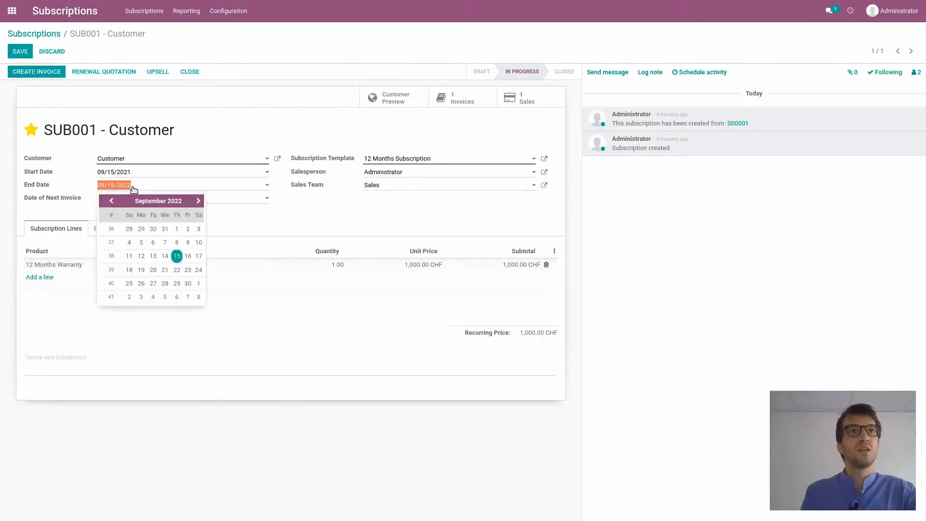
type("09/15/2021")
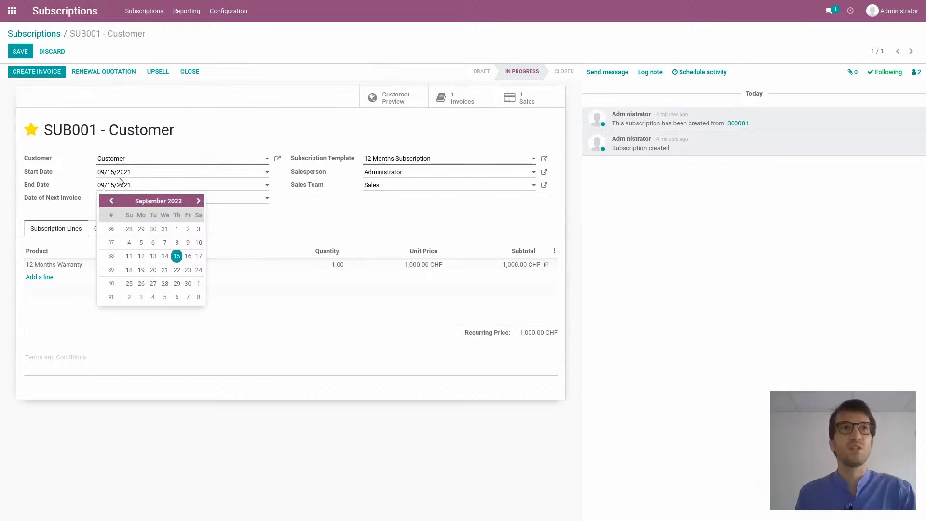
left_click(20, 52)
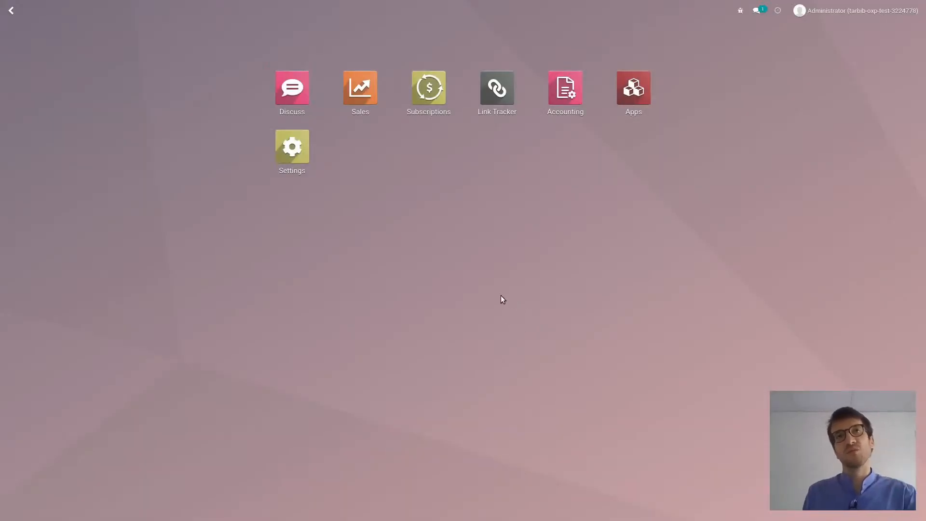
Create a renewal quotation from the in-progress subscription marked To Renew and confirm it as a sales order
left_click(424, 106)
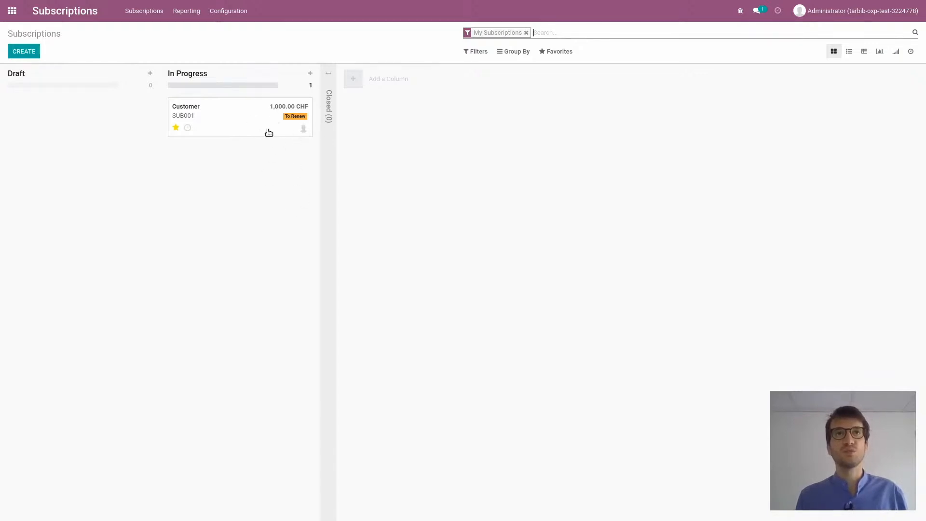
left_click(243, 128)
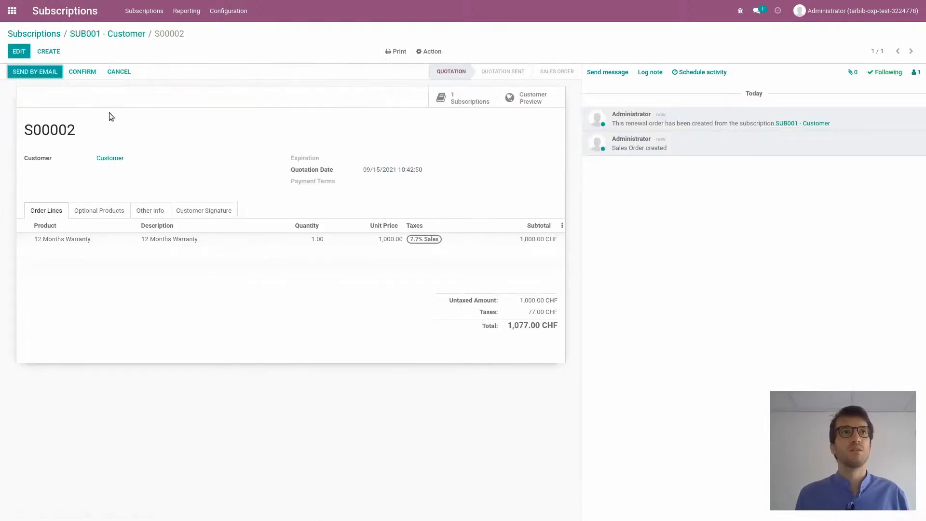
left_click(86, 74)
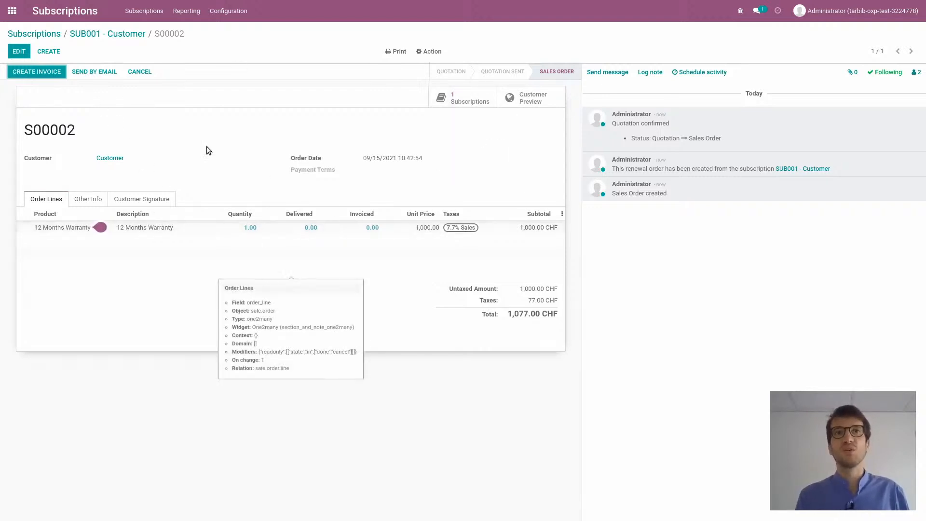
Create the customer invoice for the warranty renewal order and confirm it
left_click(56, 74)
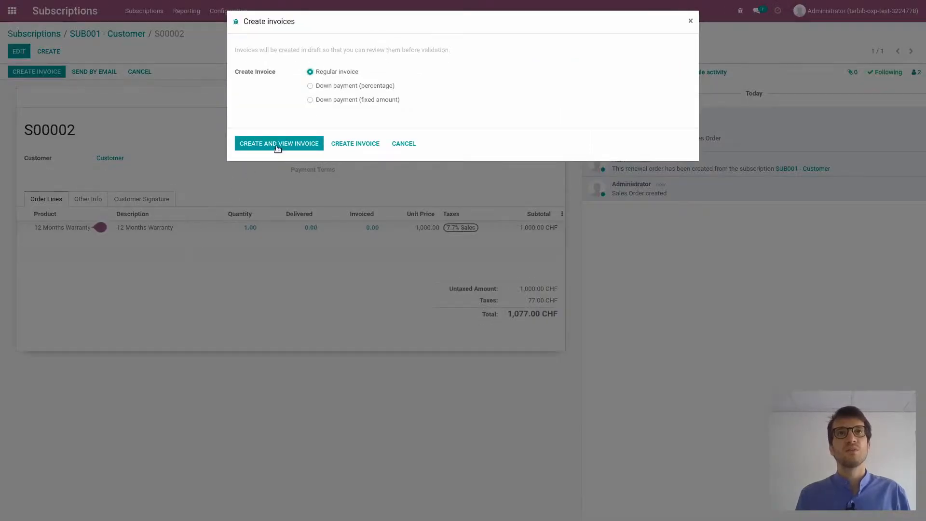
left_click(278, 145)
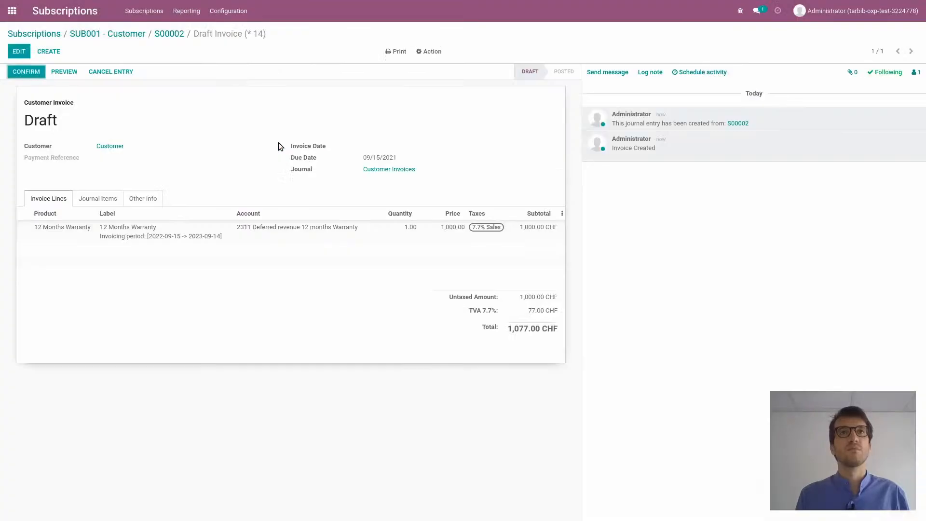
left_click(36, 74)
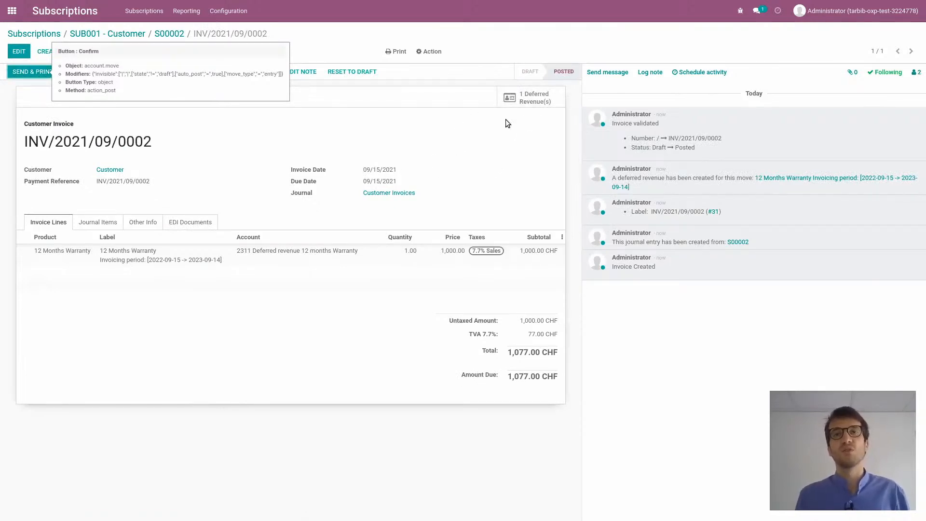
Examine the renewal invoice's deferred revenue and its recognition schedule, and return to the subscription to check its dates
left_click(516, 100)
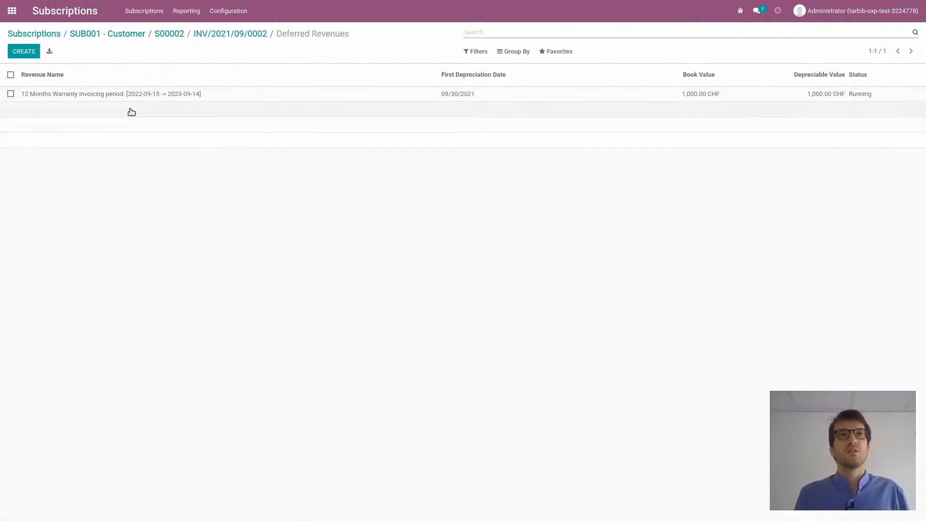
left_click(161, 96)
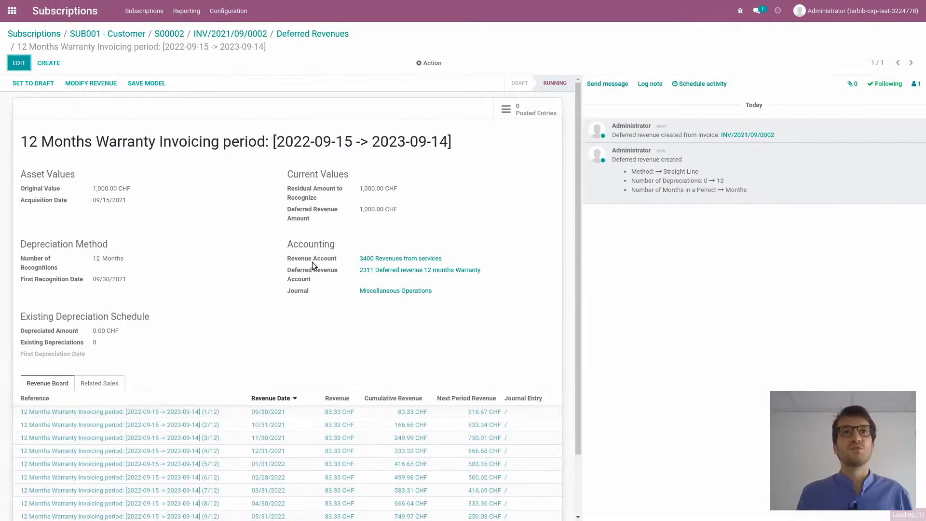
scroll(326, 292, "down", 1)
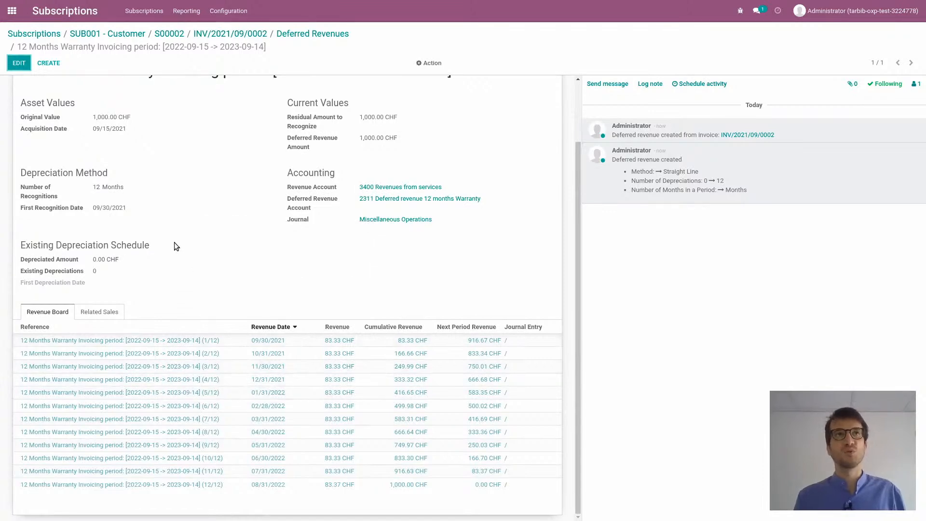
scroll(191, 190, "up", 2)
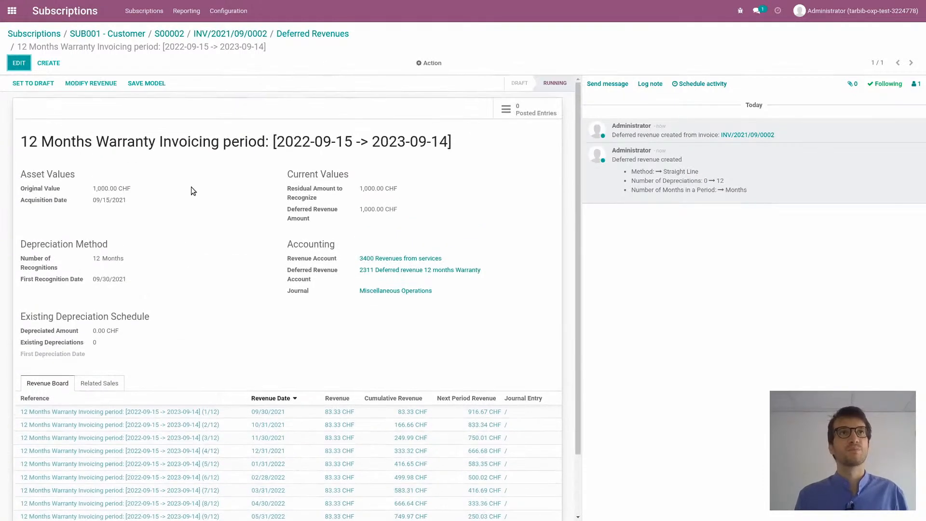
left_click(104, 32)
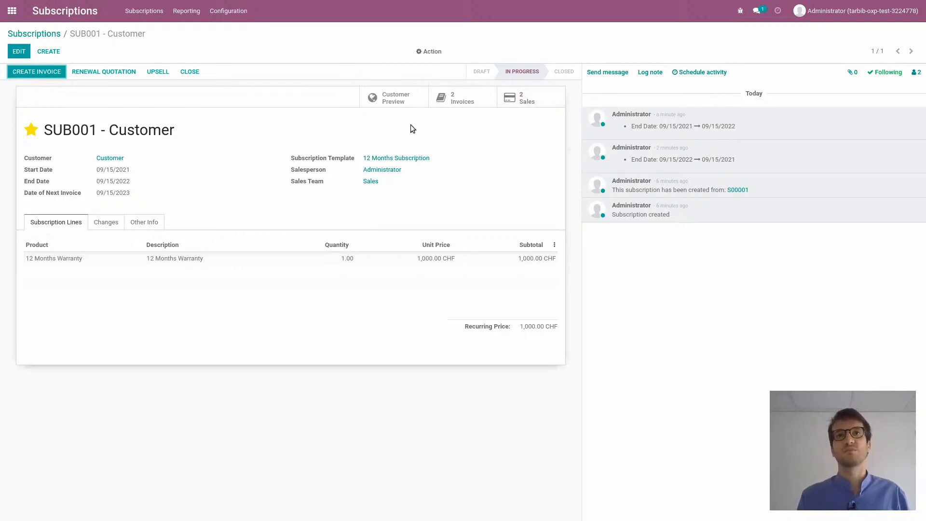
mouse_move(539, 301)
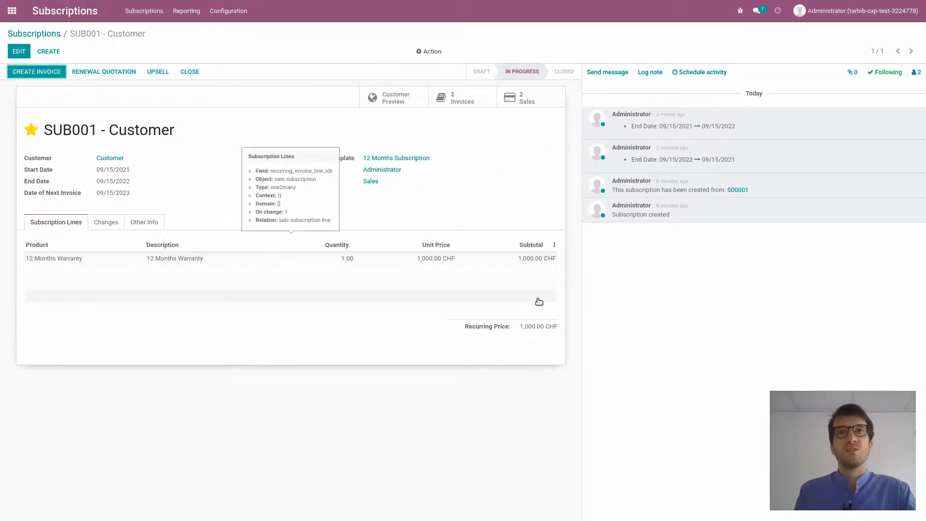